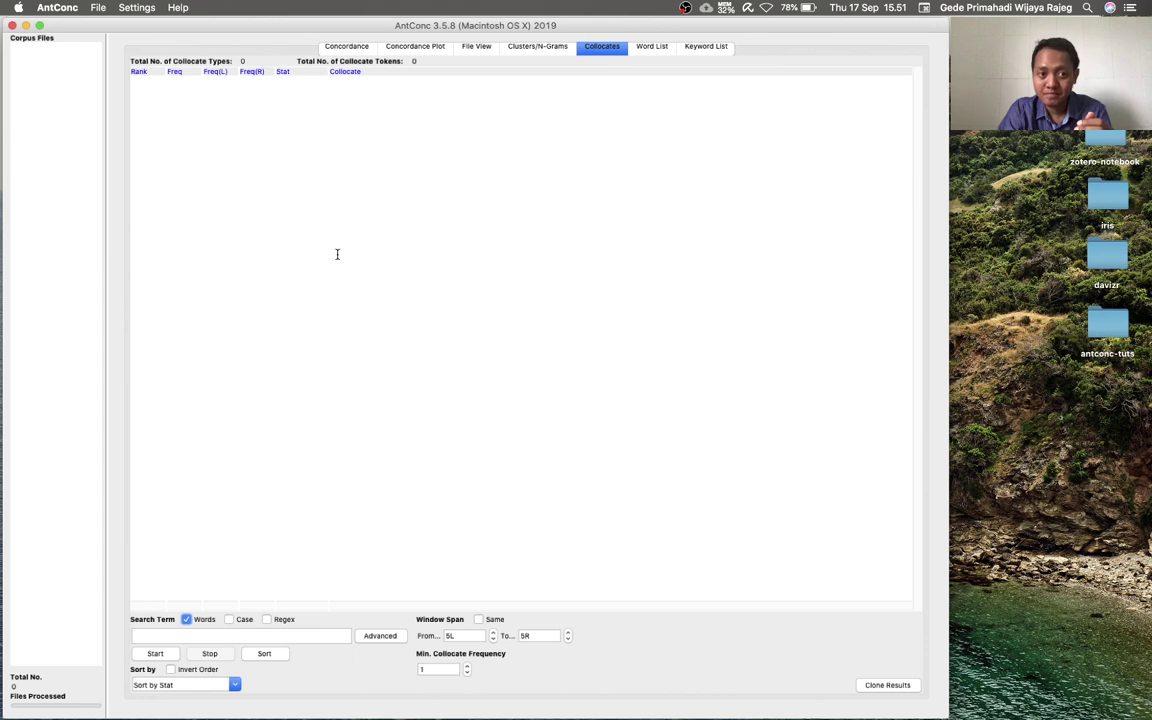
# Load the whole webscraping_cerpen_2010 folder from antconc-tuts as the corpus
pyautogui.click(97, 7)
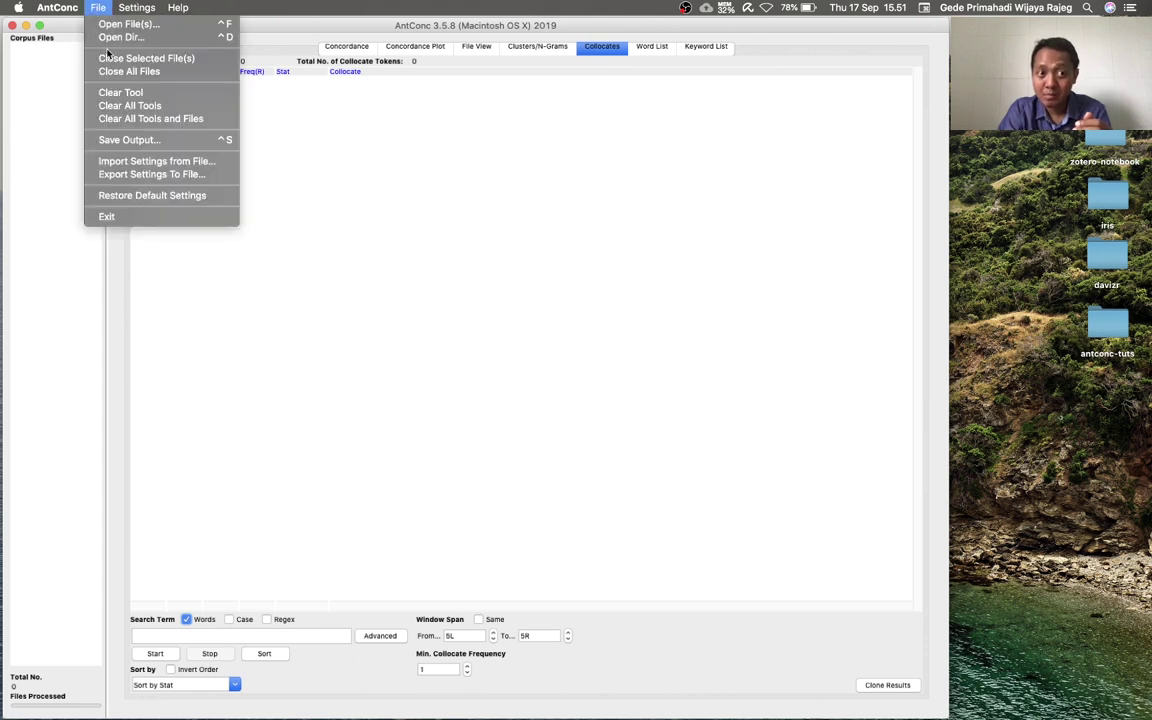
pyautogui.click(110, 38)
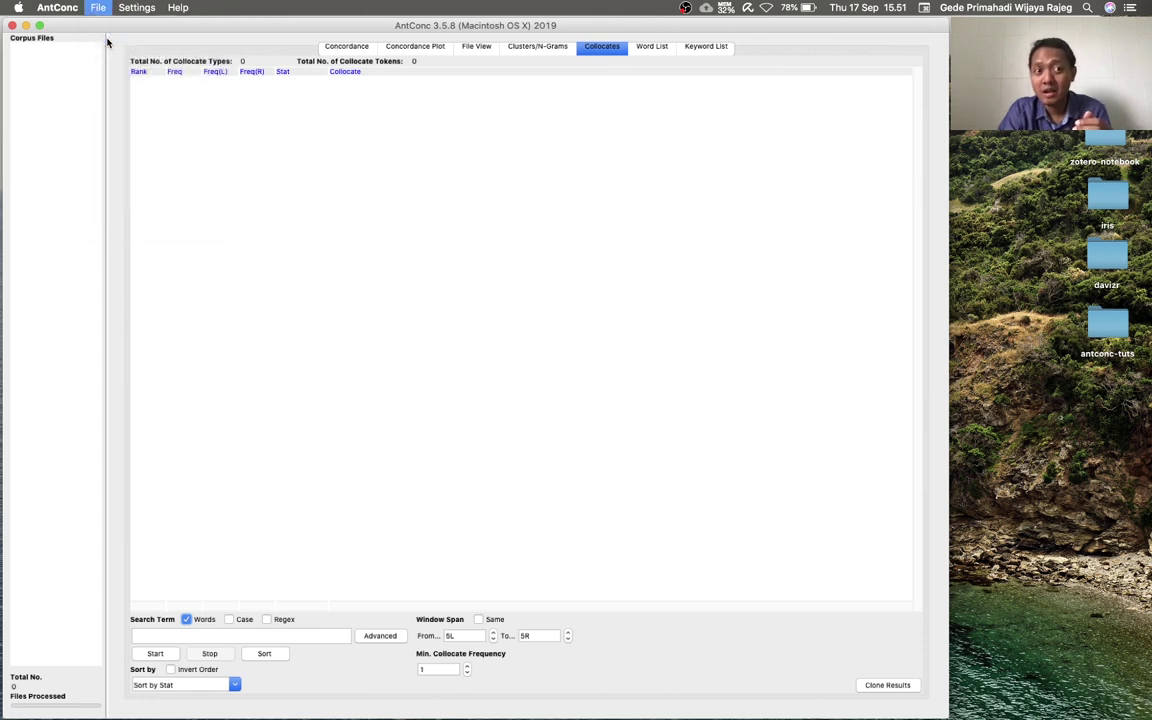
pyautogui.click(478, 324)
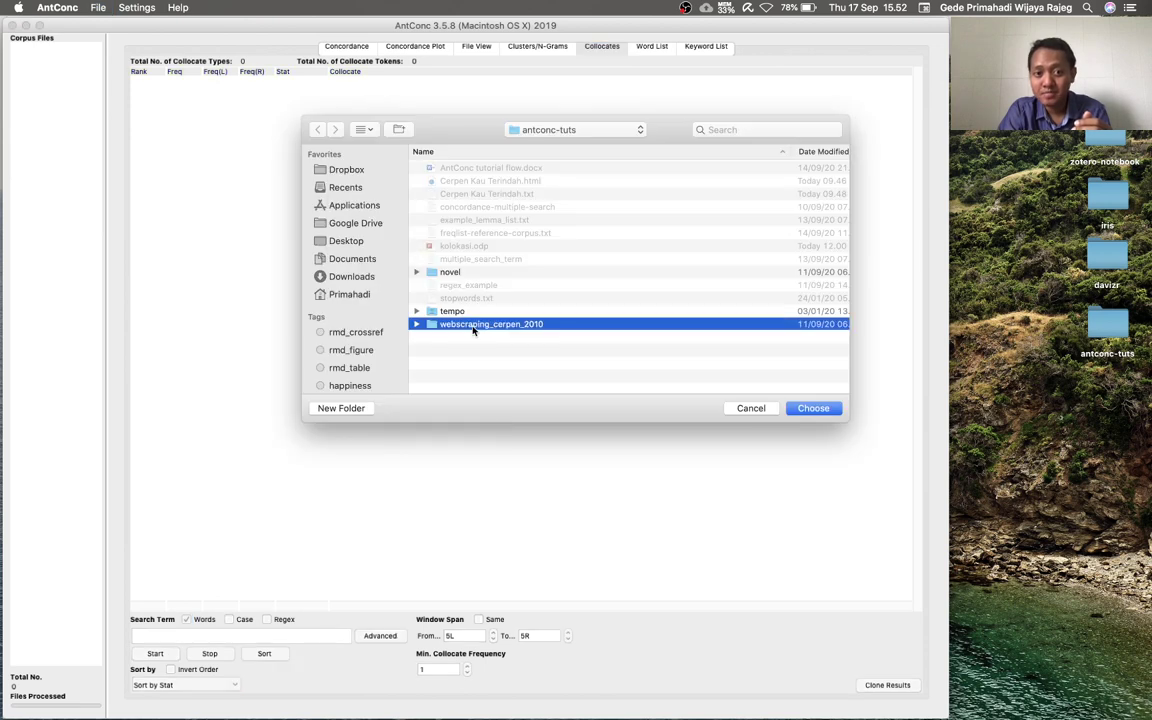
pyautogui.click(812, 410)
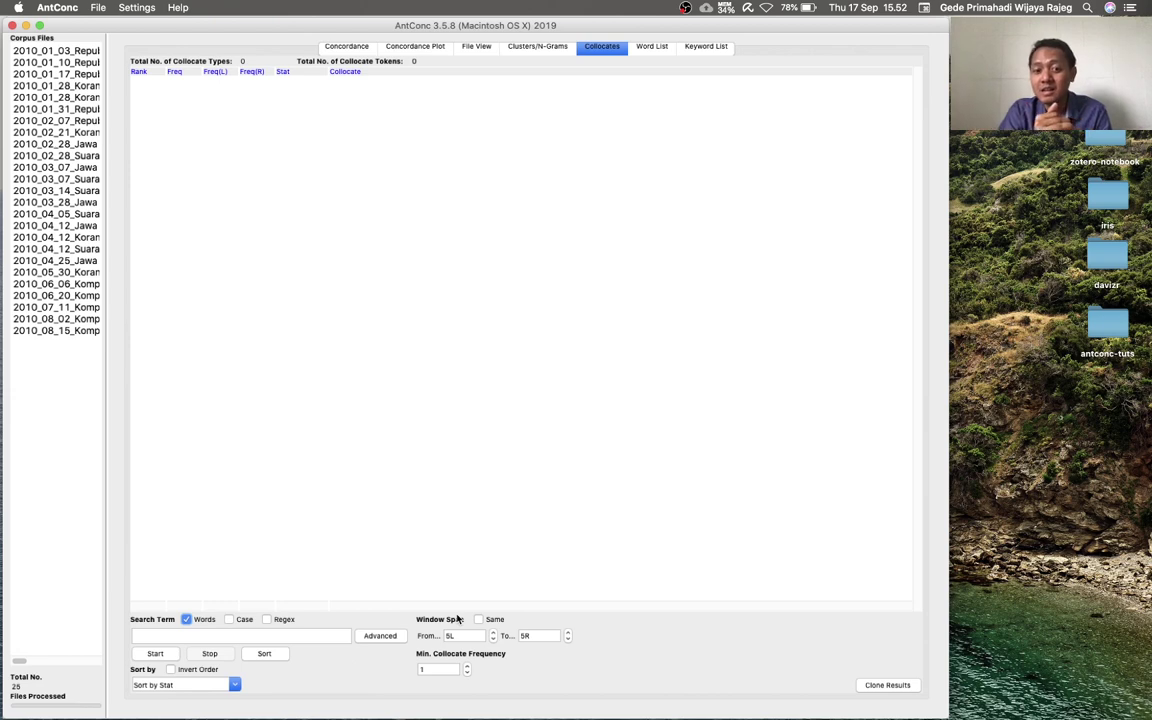
# Switch to the kolokasi.odp presentation in LibreOffice to view the example sentence on slide 2, and return to AntConc's window span setting
pyautogui.press('super+Tab')
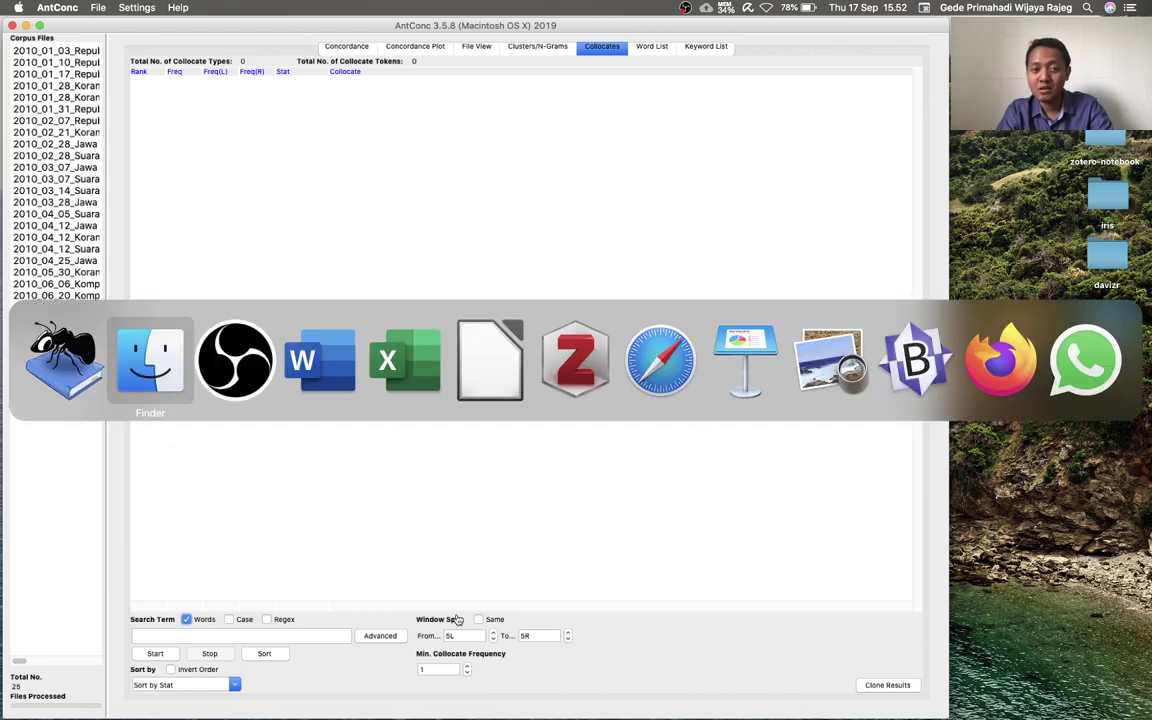
pyautogui.press('super+Tab')
pyautogui.press('super+Tab')
pyautogui.press('super+Tab')
pyautogui.press('super+Tab')
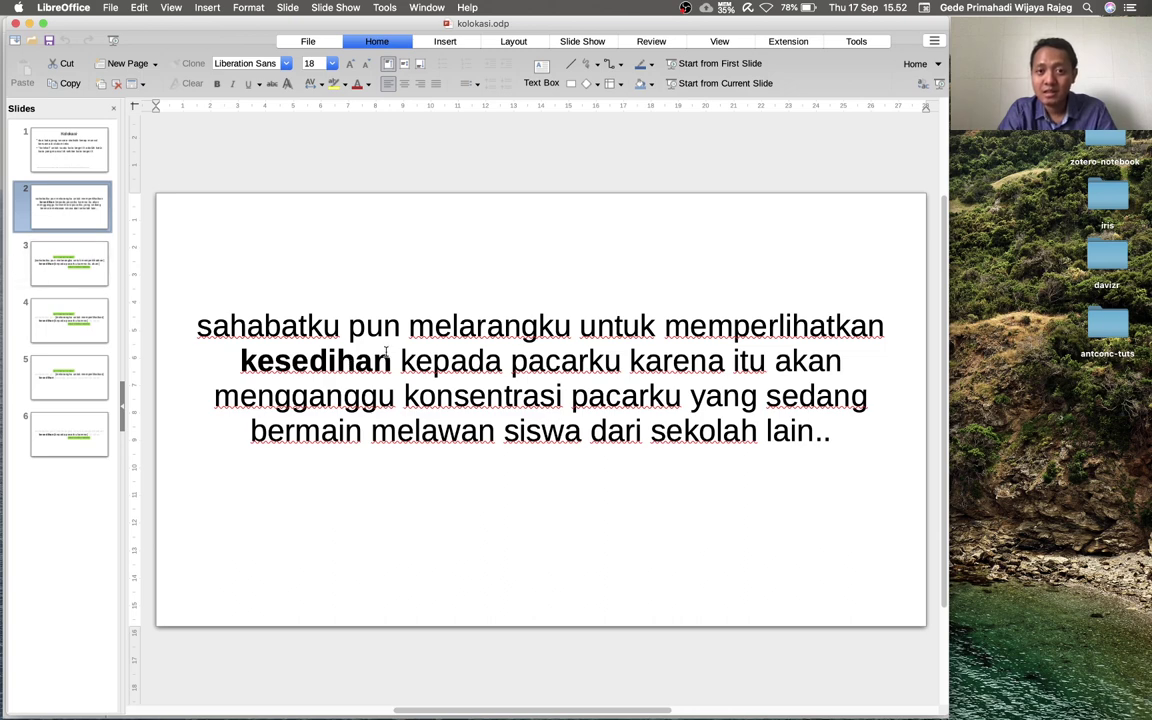
pyautogui.press('super+Tab')
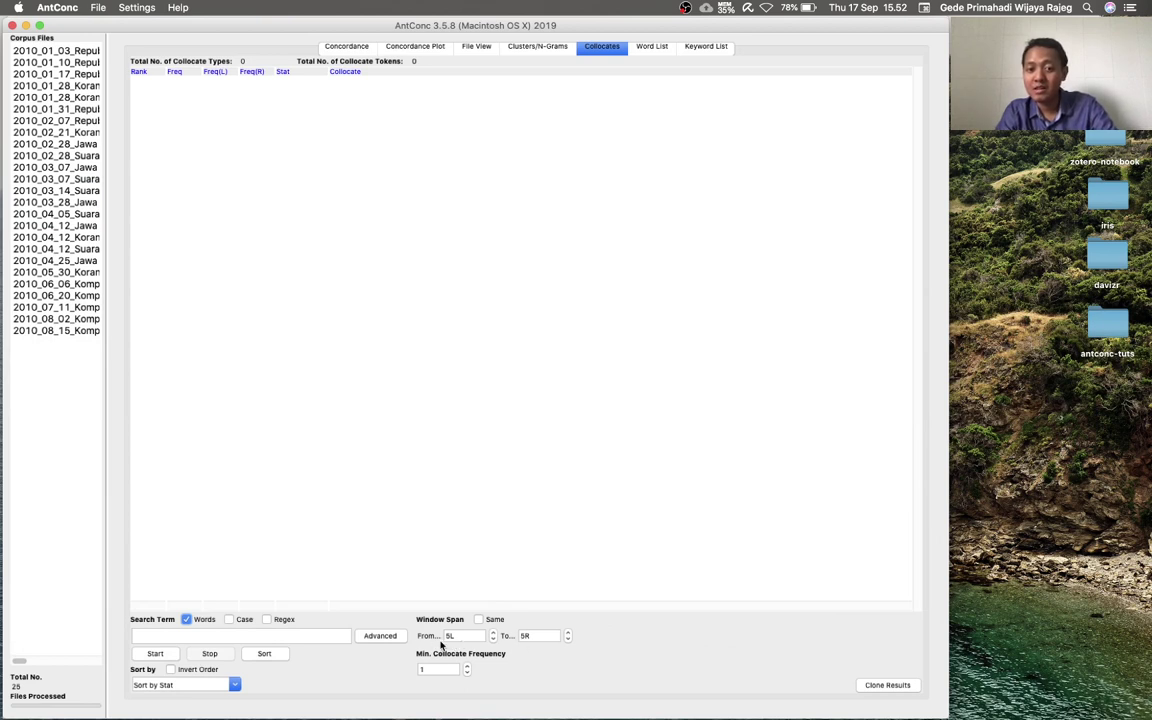
pyautogui.click(493, 638)
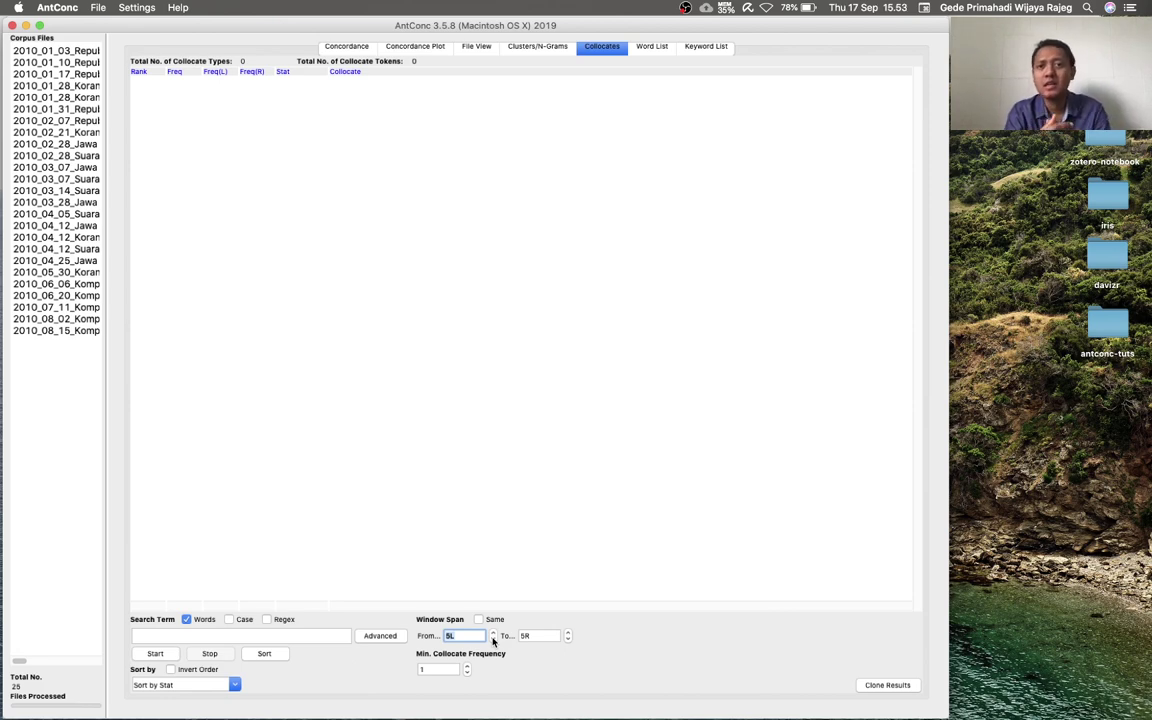
# Switch to LibreOffice, review the left and right context word examples on slides 3 to 6, and return to AntConc
pyautogui.press('super+Tab')
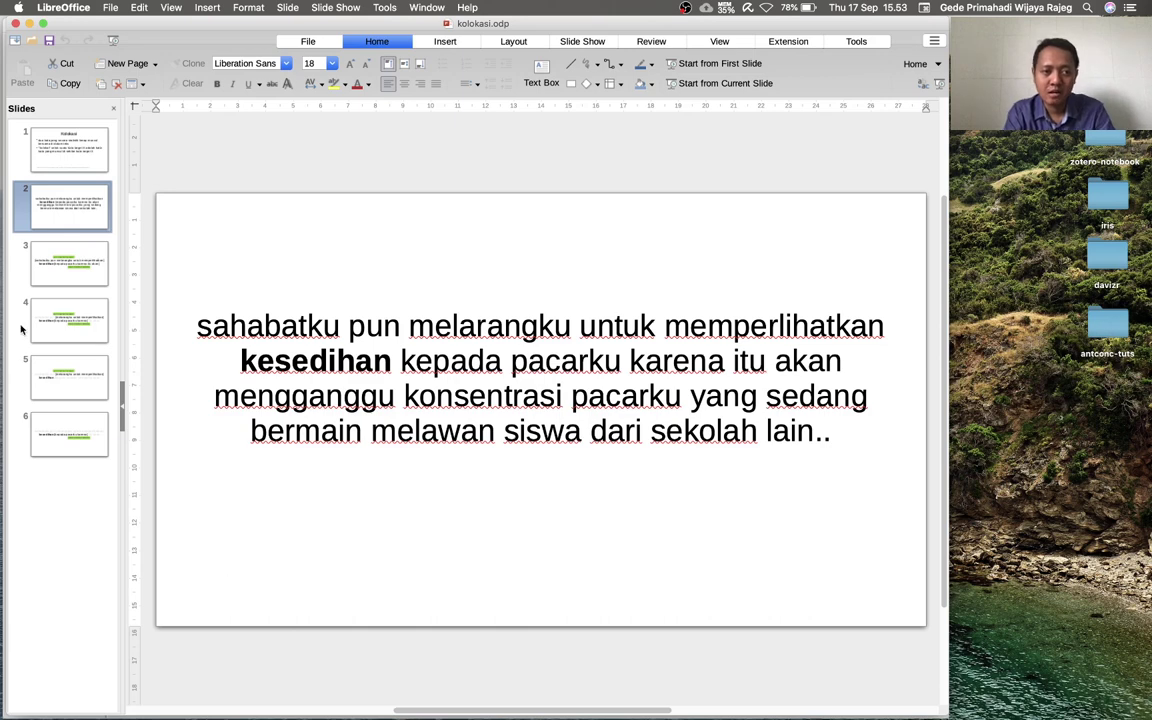
pyautogui.click(62, 263)
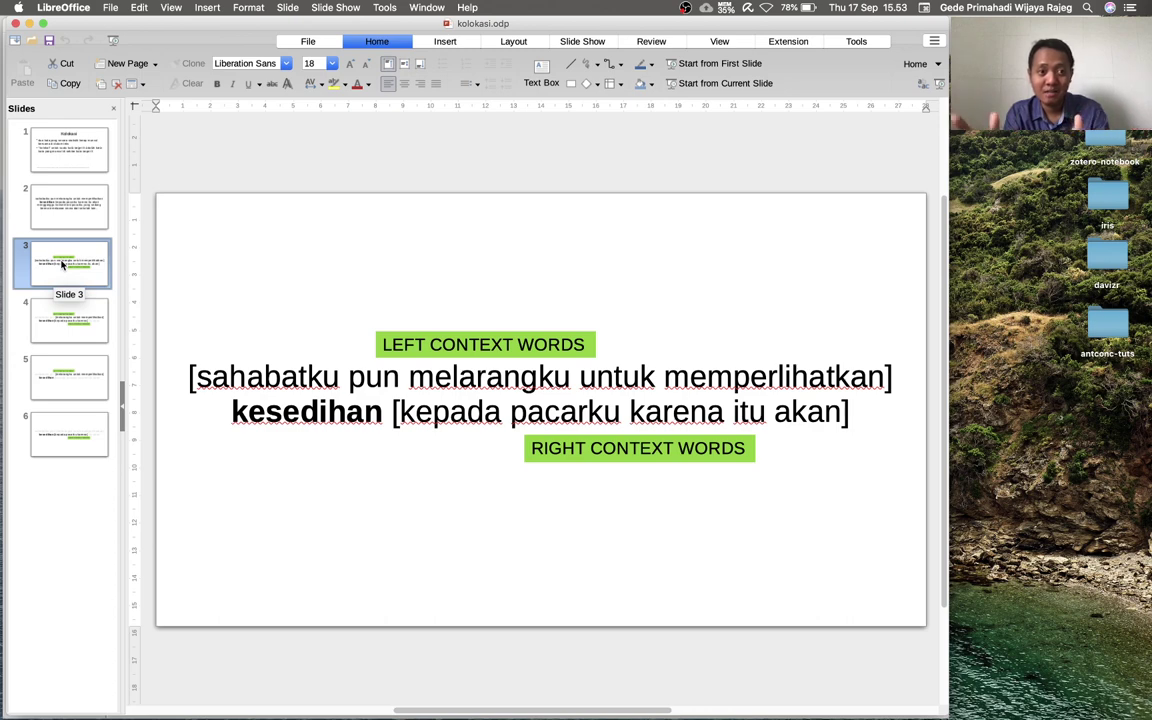
pyautogui.press('Down')
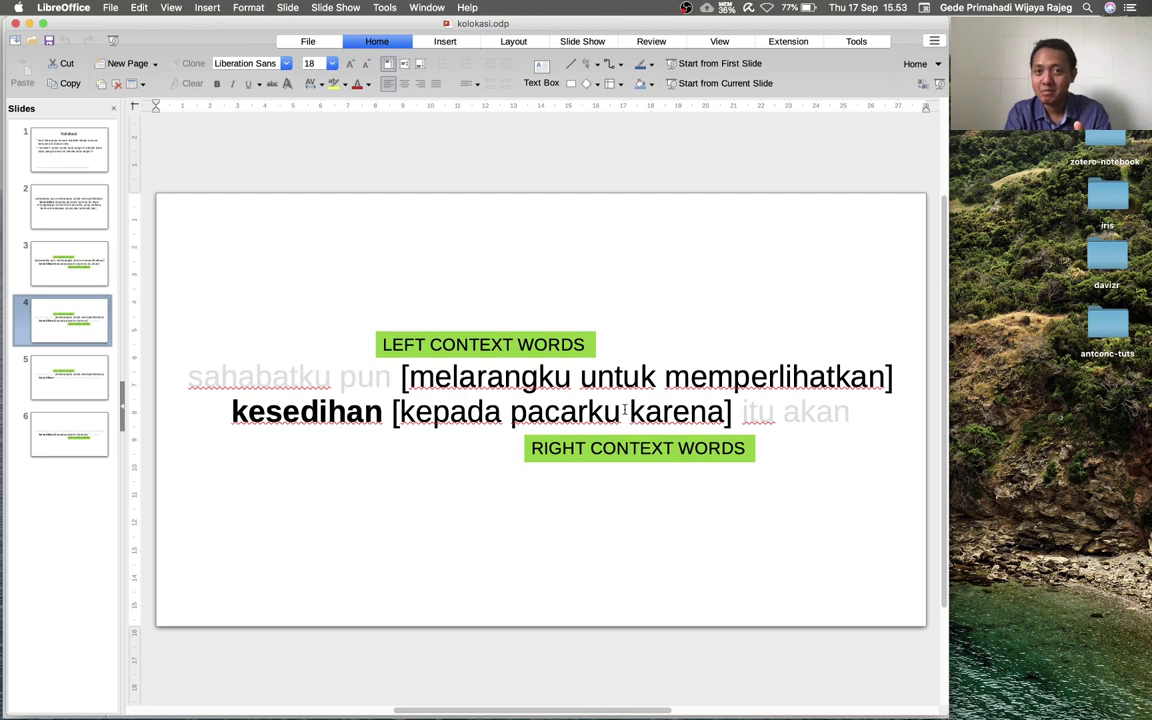
pyautogui.click(59, 378)
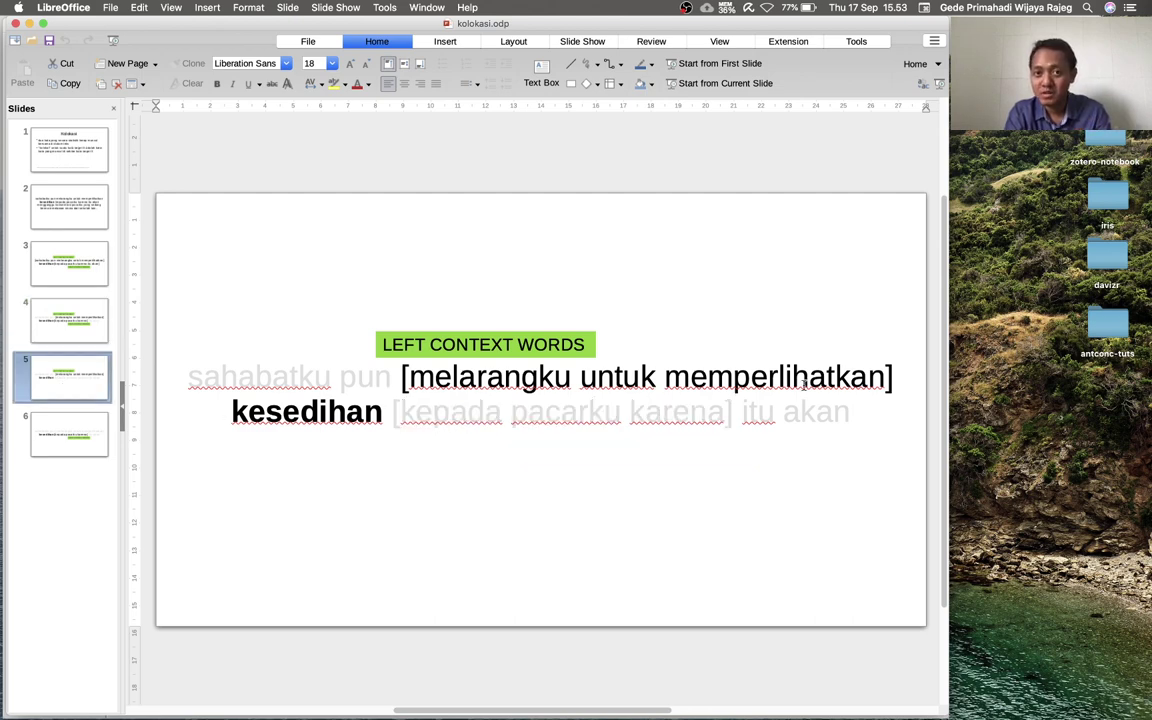
pyautogui.click(44, 440)
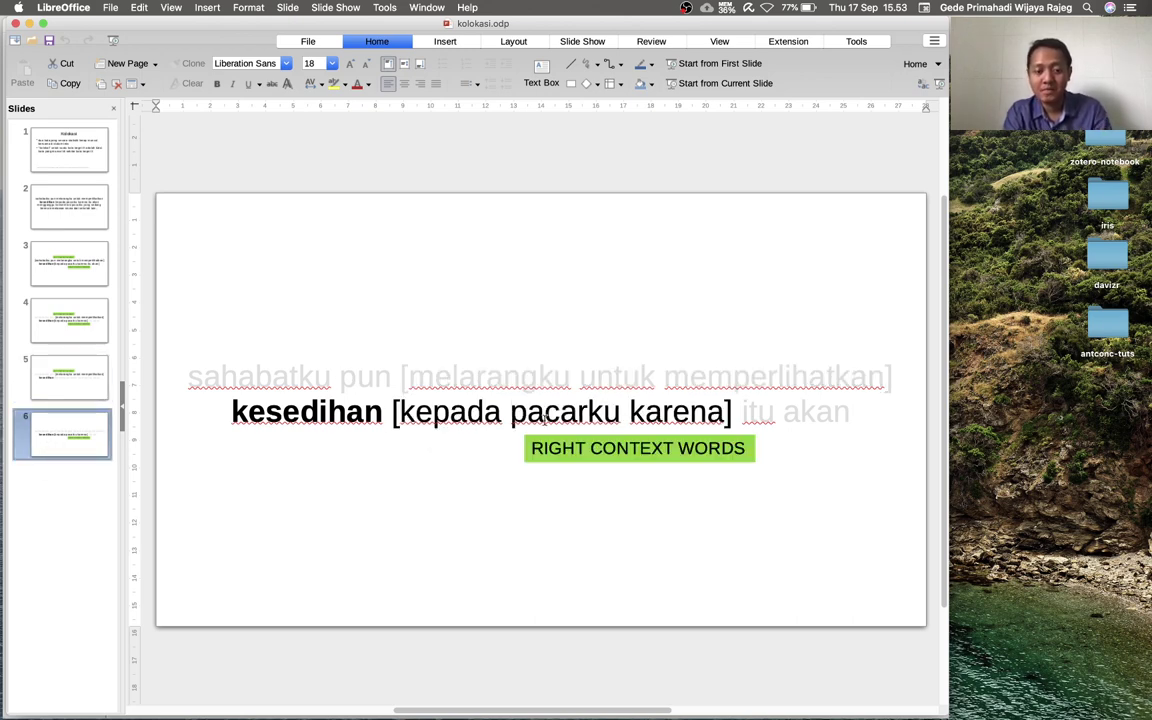
pyautogui.press('super+Tab')
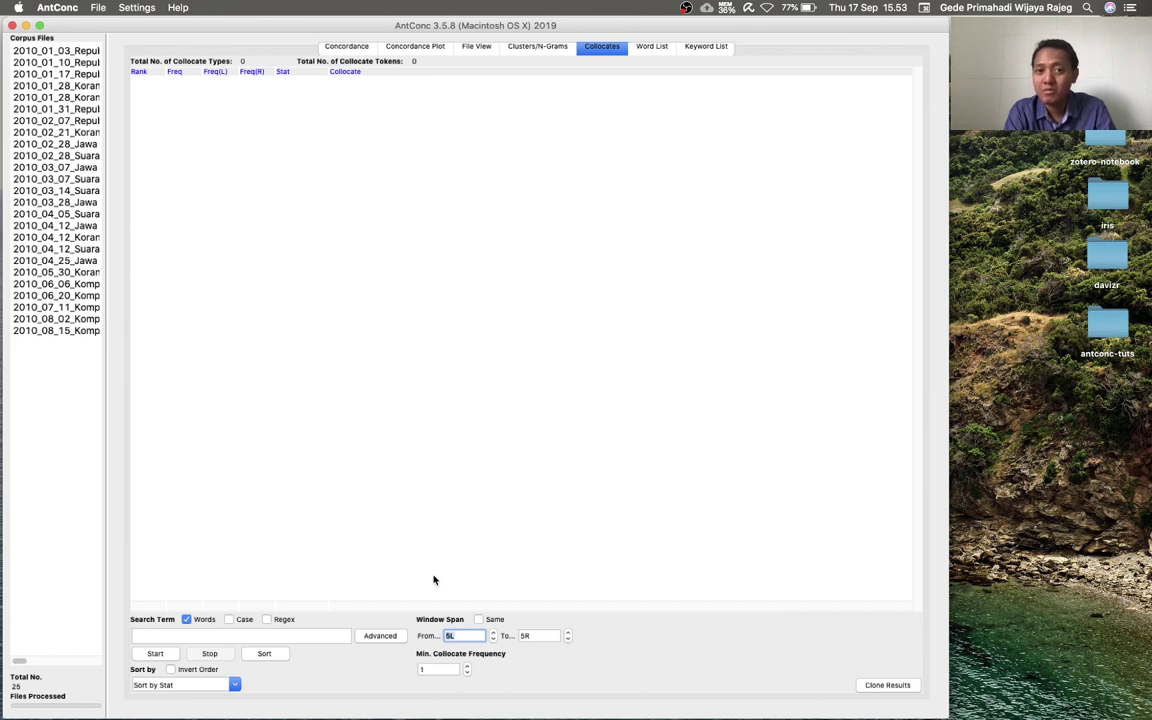
# Generate the corpus word list sorted by frequency and look through the most frequent words
pyautogui.click(651, 46)
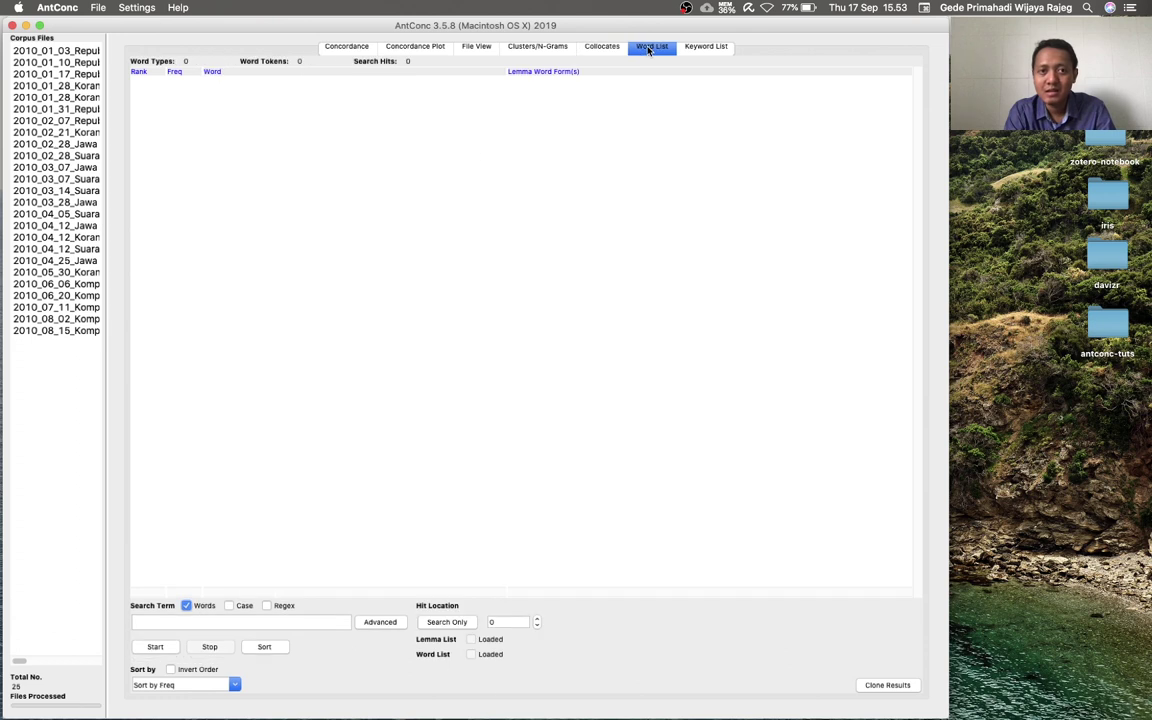
pyautogui.click(155, 647)
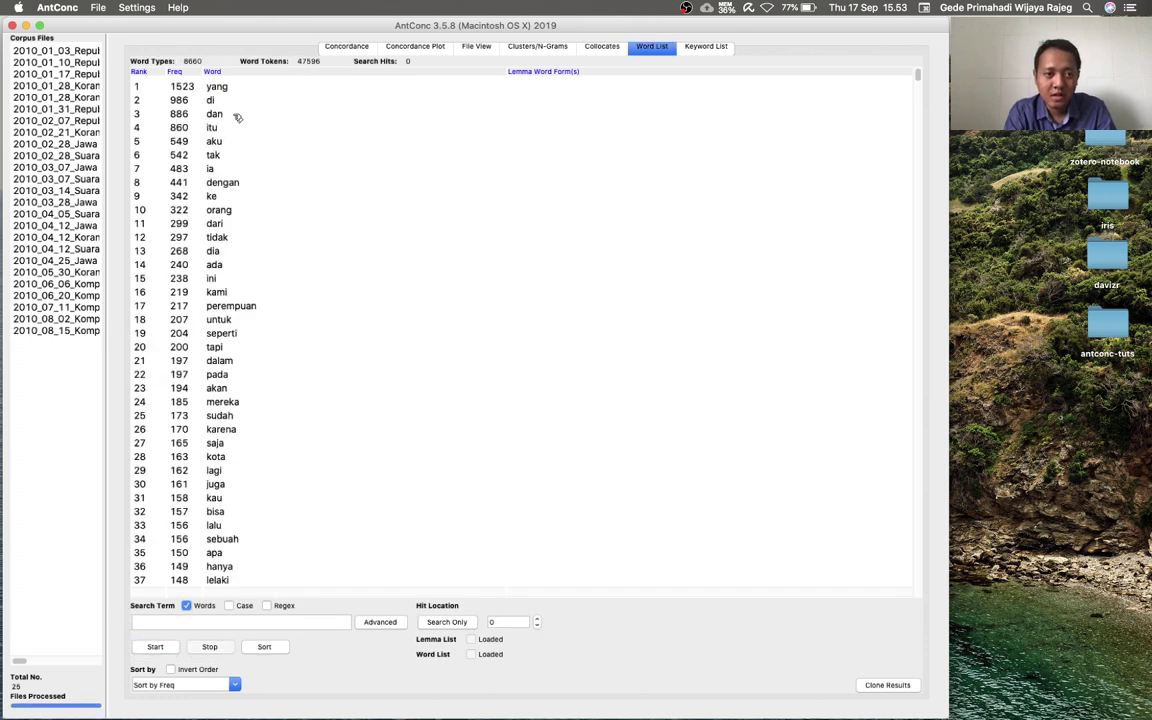
pyautogui.scroll(-5, 238, 118)
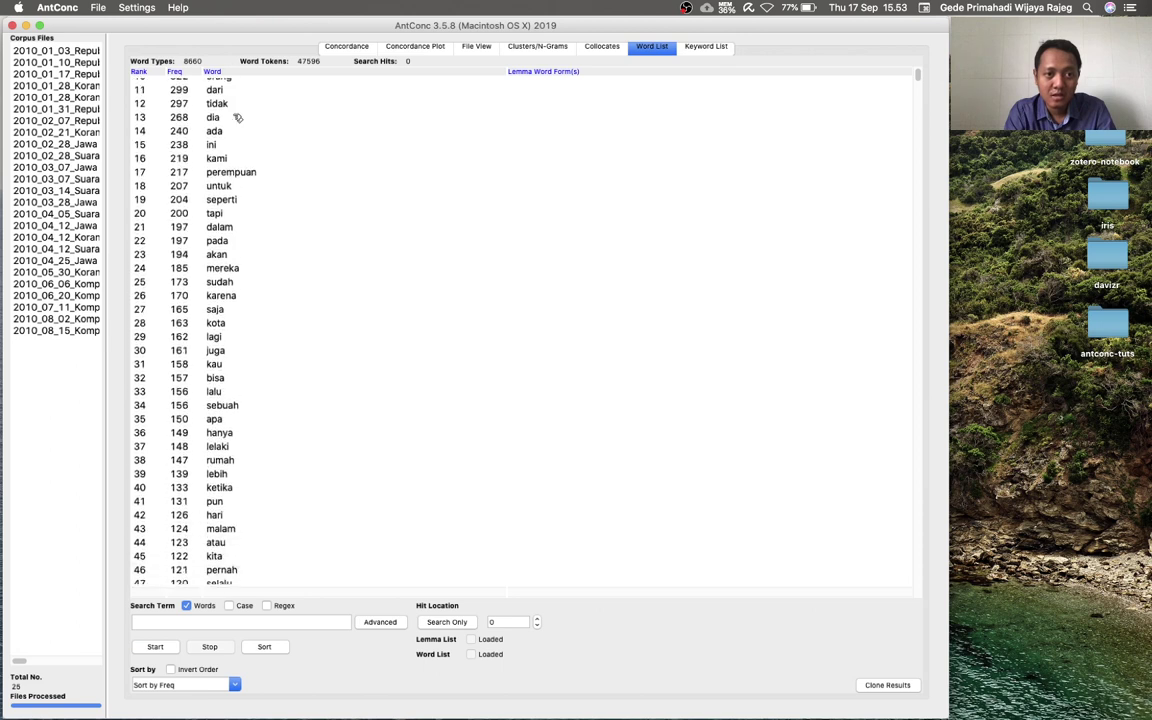
pyautogui.scroll(5, 238, 118)
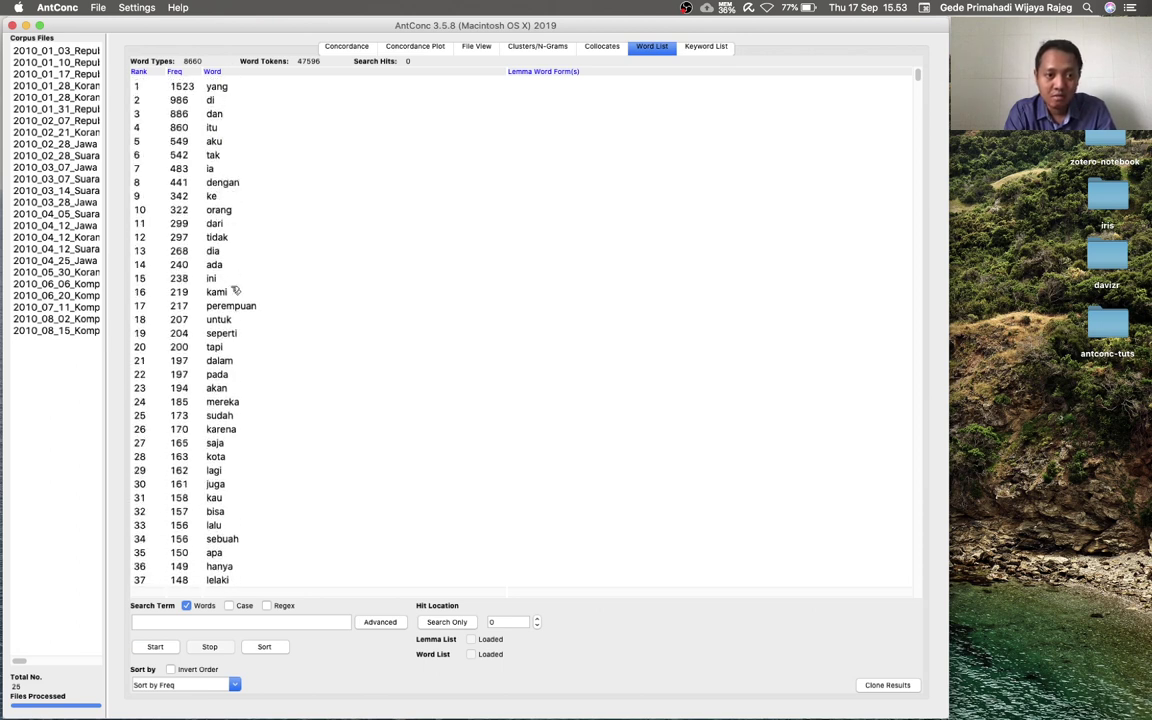
pyautogui.scroll(-1, 234, 290)
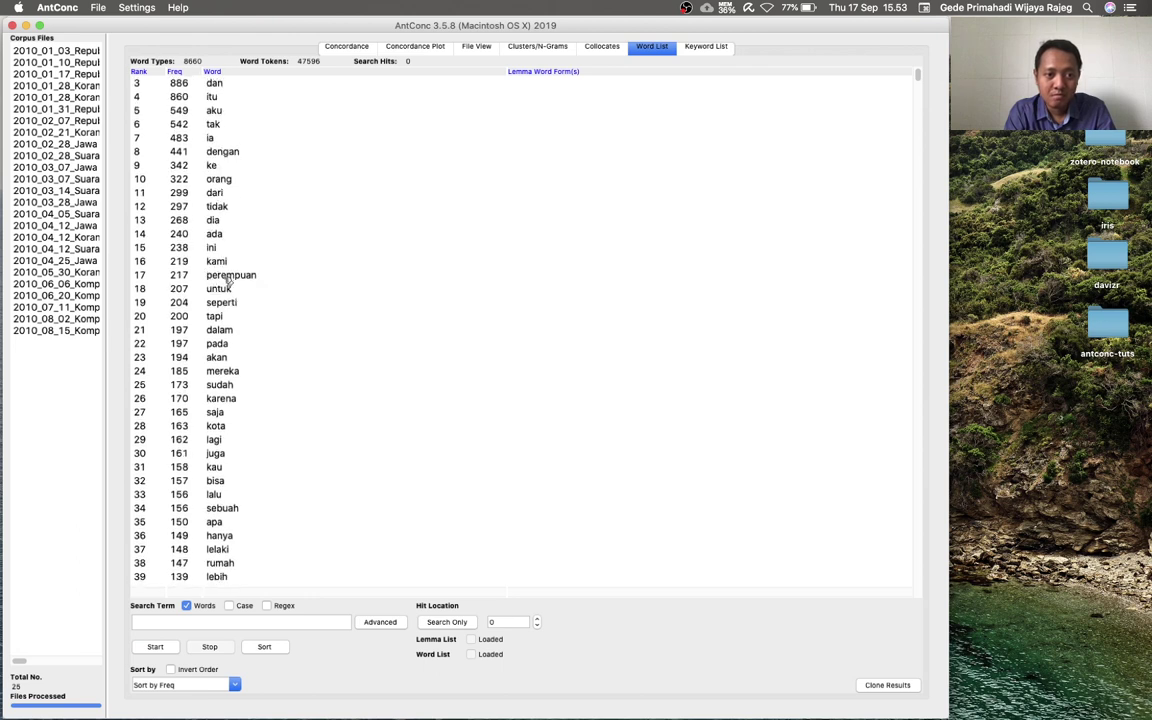
pyautogui.scroll(1, 229, 281)
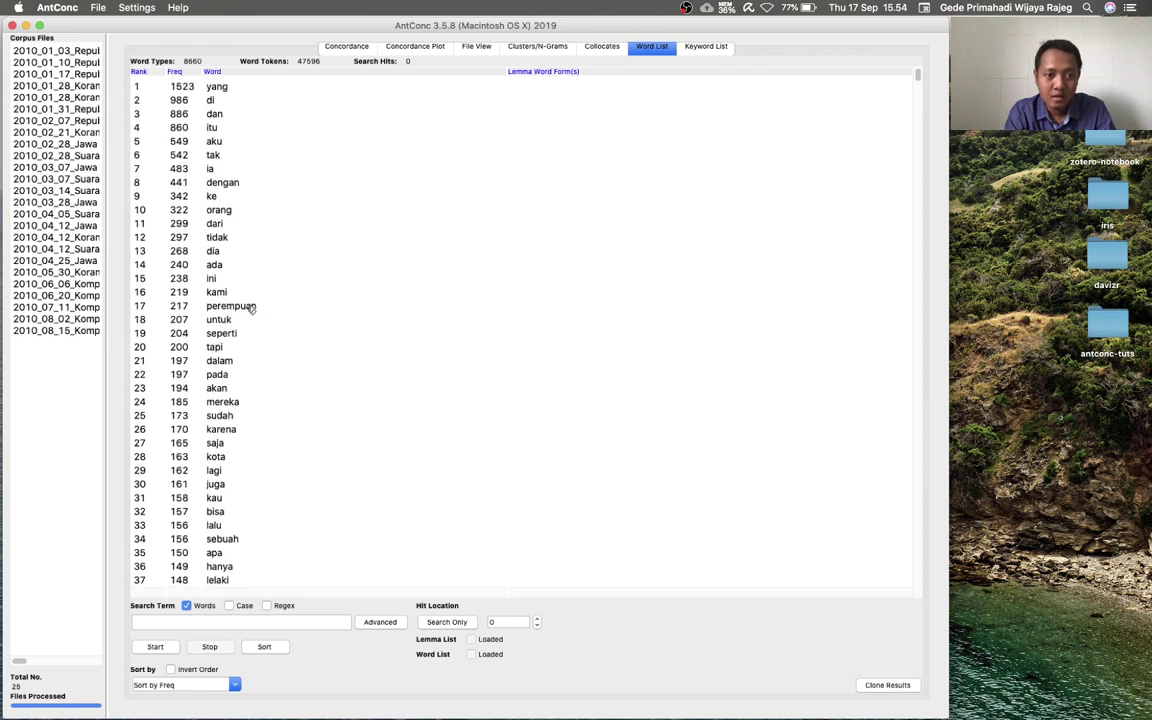
pyautogui.scroll(-2, 249, 305)
pyautogui.scroll(-1, 251, 311)
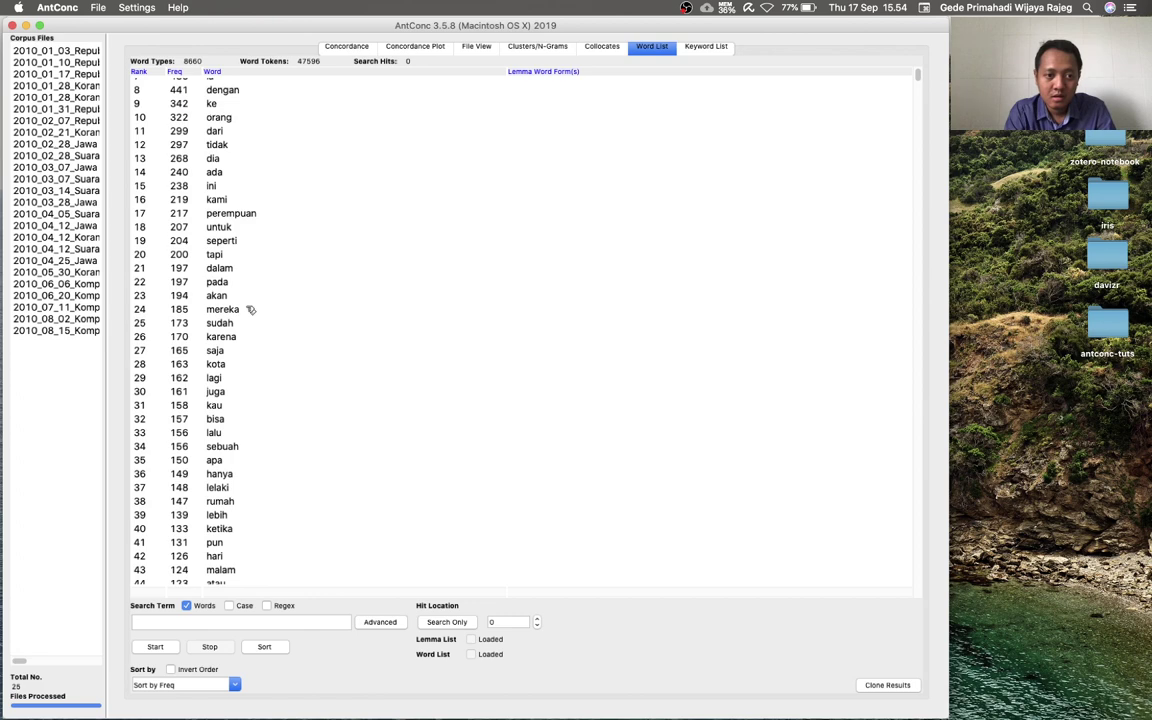
# Generate the collocates list for the search term kota, checking the word's frequency in the word list before running it
pyautogui.click(590, 47)
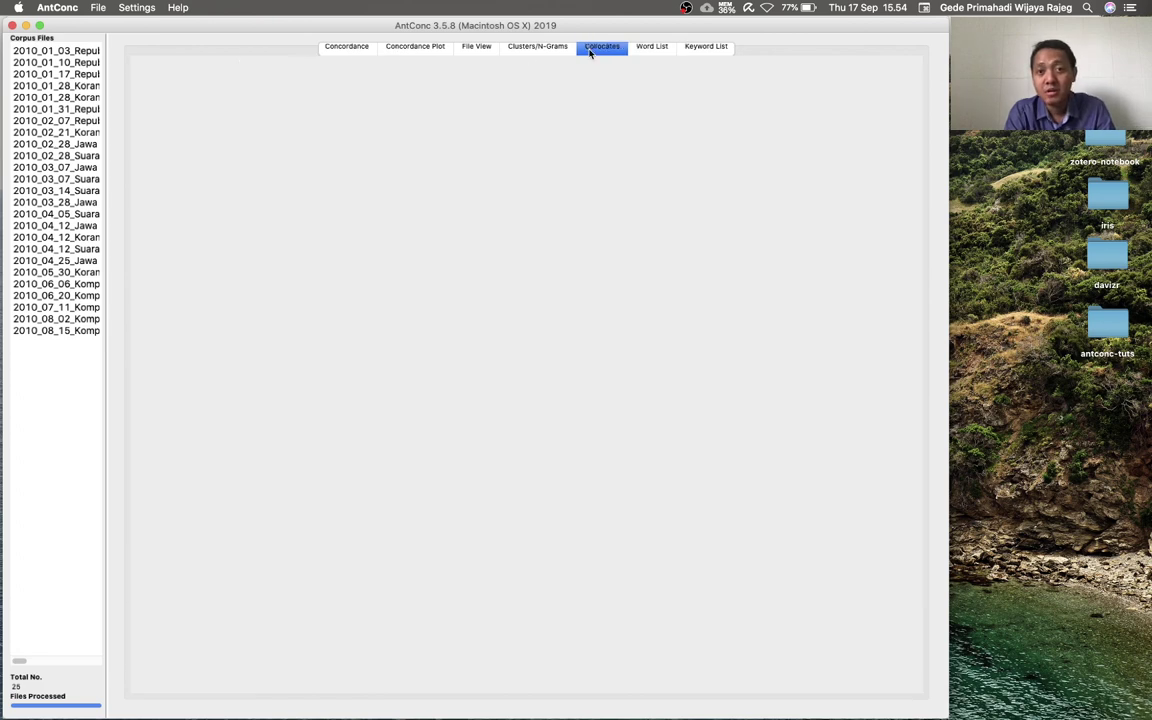
pyautogui.click(650, 47)
pyautogui.click(605, 47)
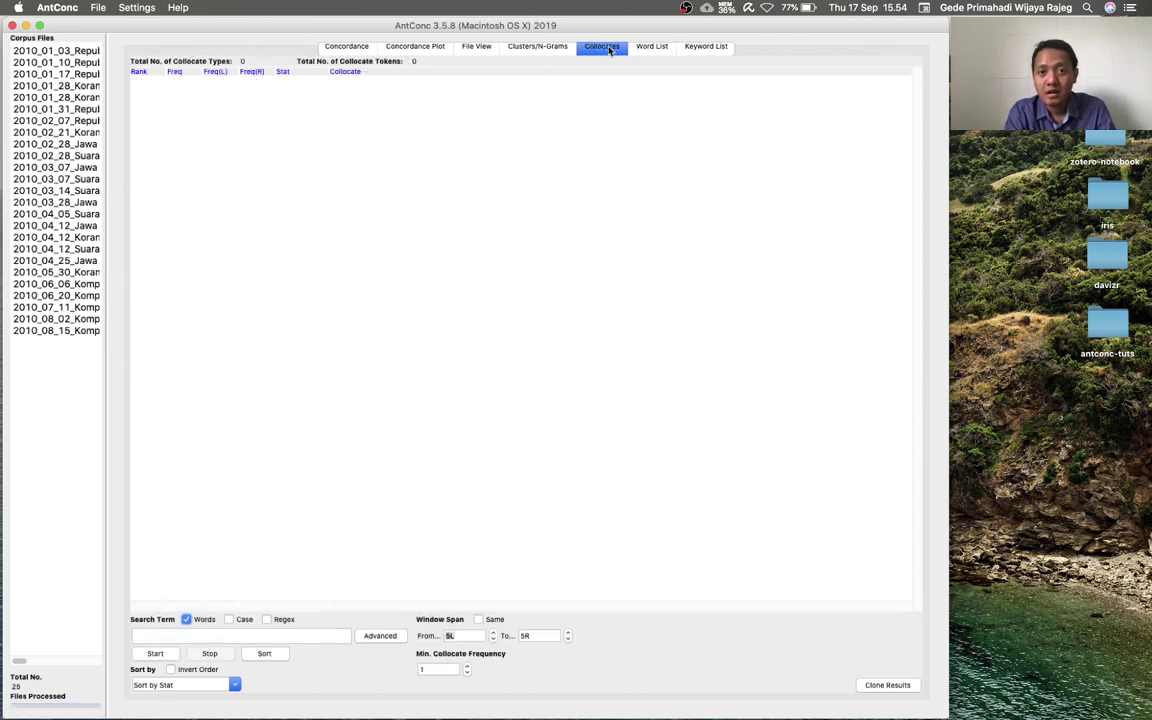
pyautogui.click(152, 636)
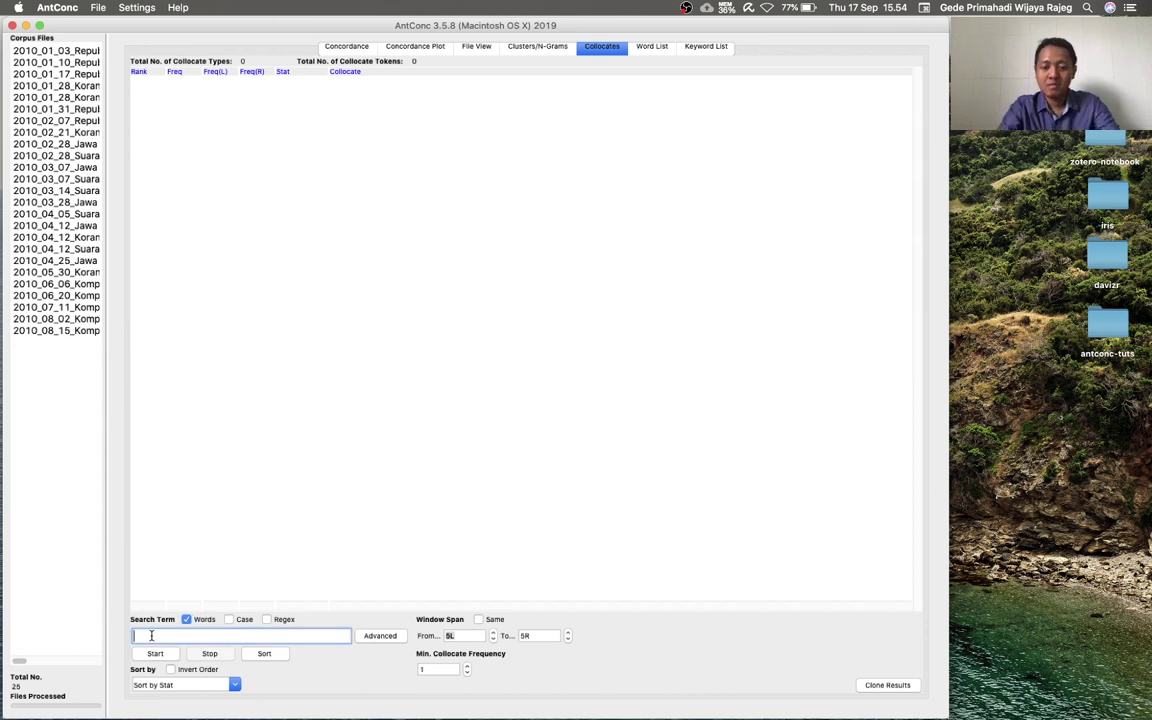
pyautogui.write('kota')
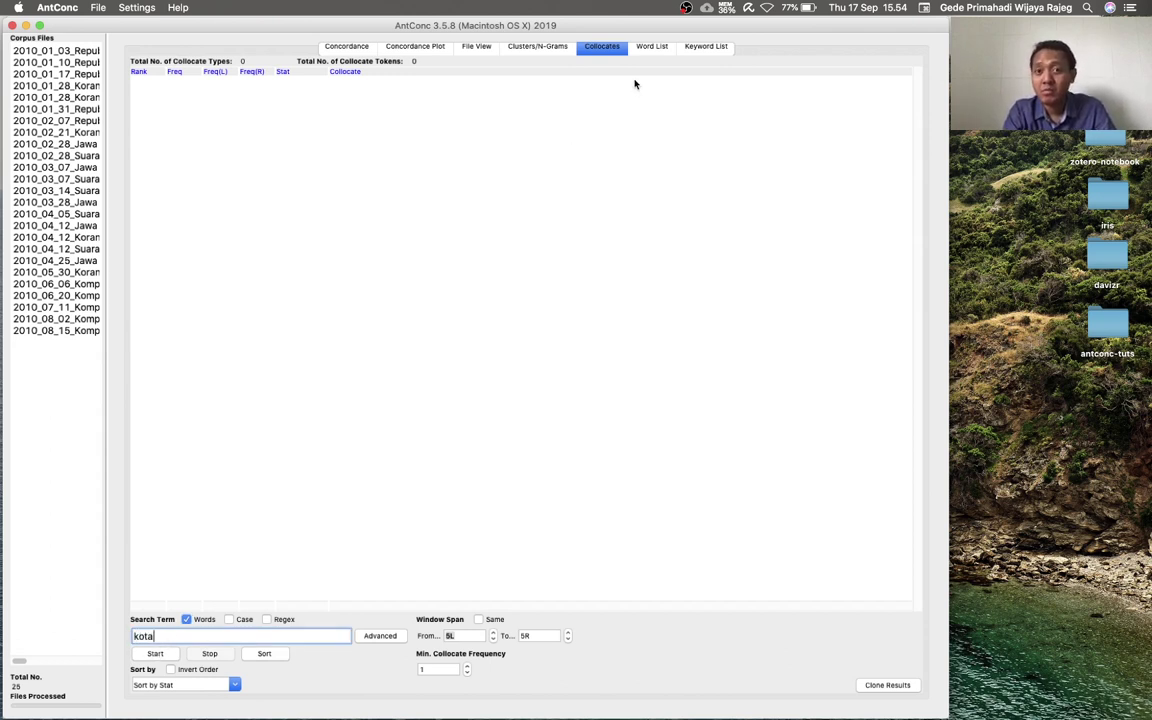
pyautogui.click(653, 50)
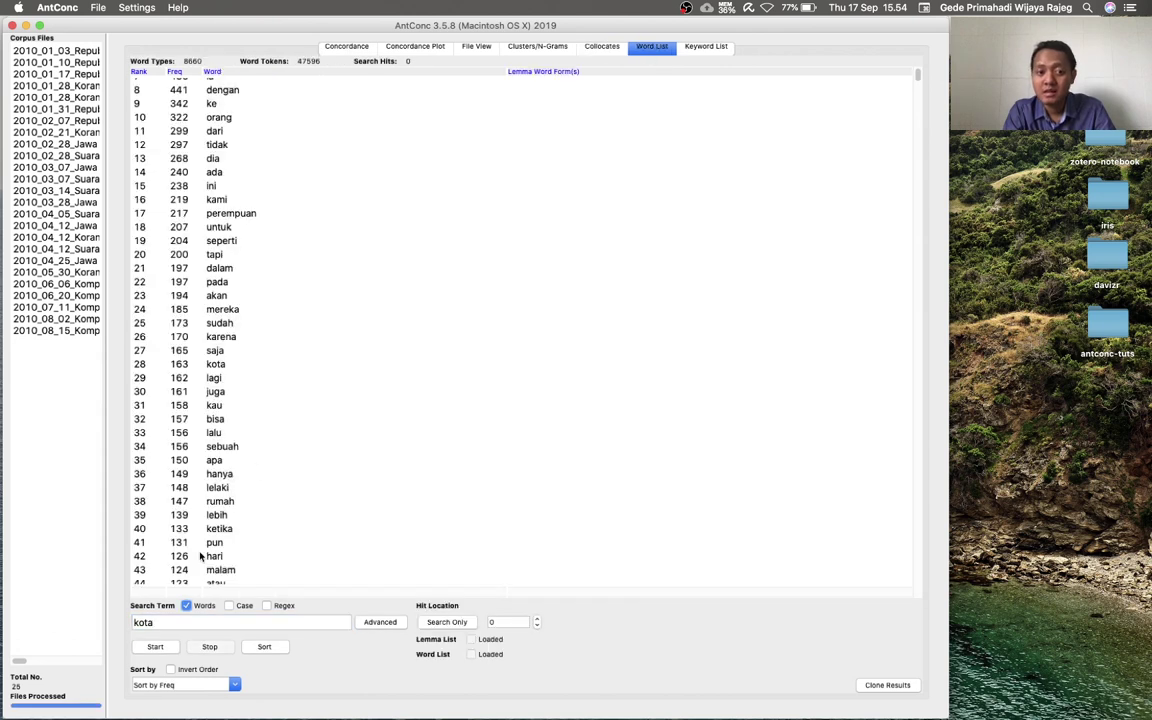
pyautogui.click(603, 48)
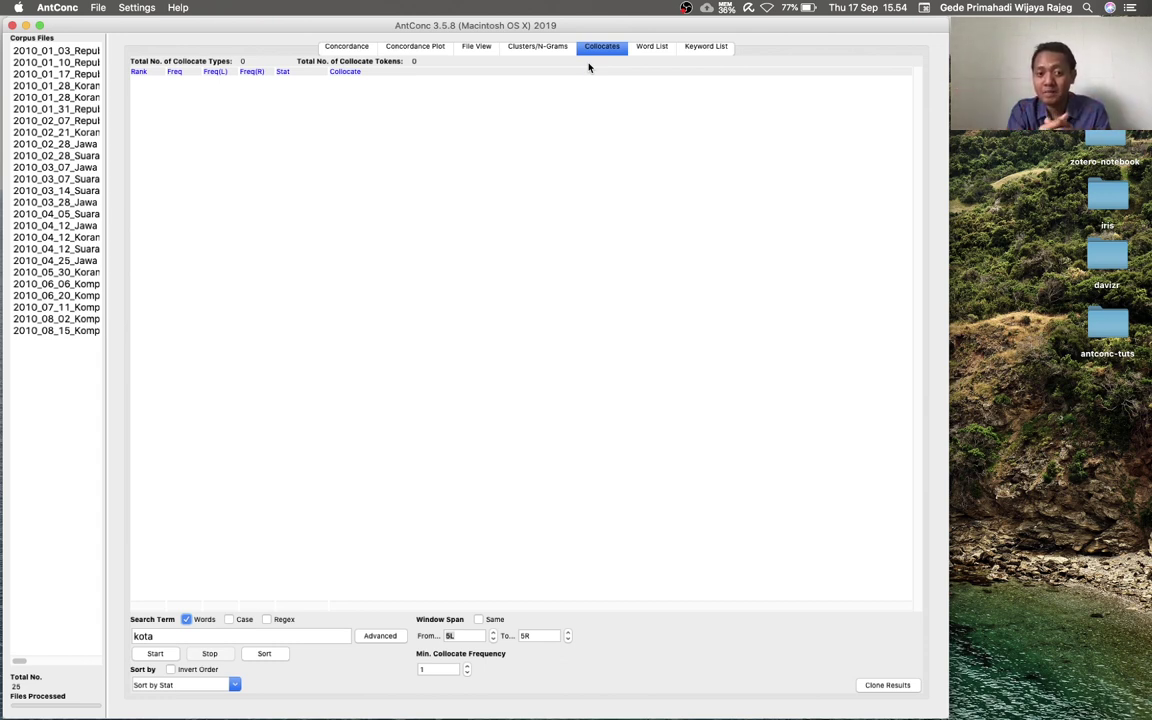
pyautogui.click(156, 654)
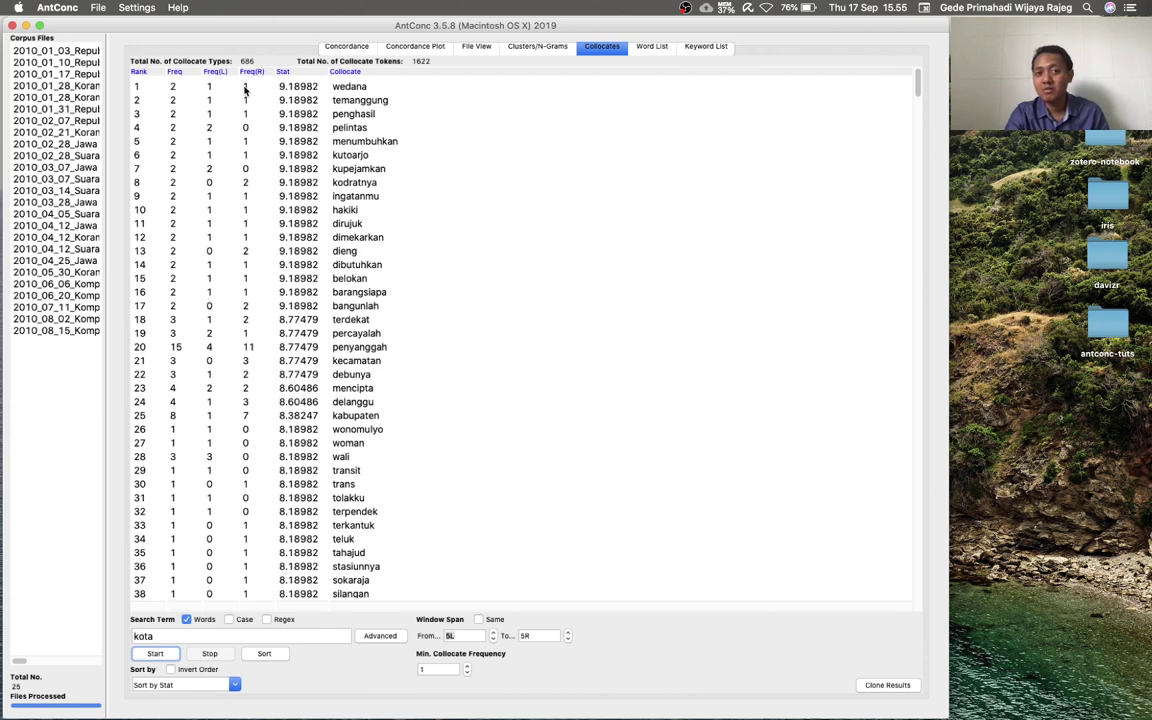
# Inspect the concordance line and source text for the collocate wedana, and return to the collocates list
pyautogui.click(350, 88)
pyautogui.click(350, 88)
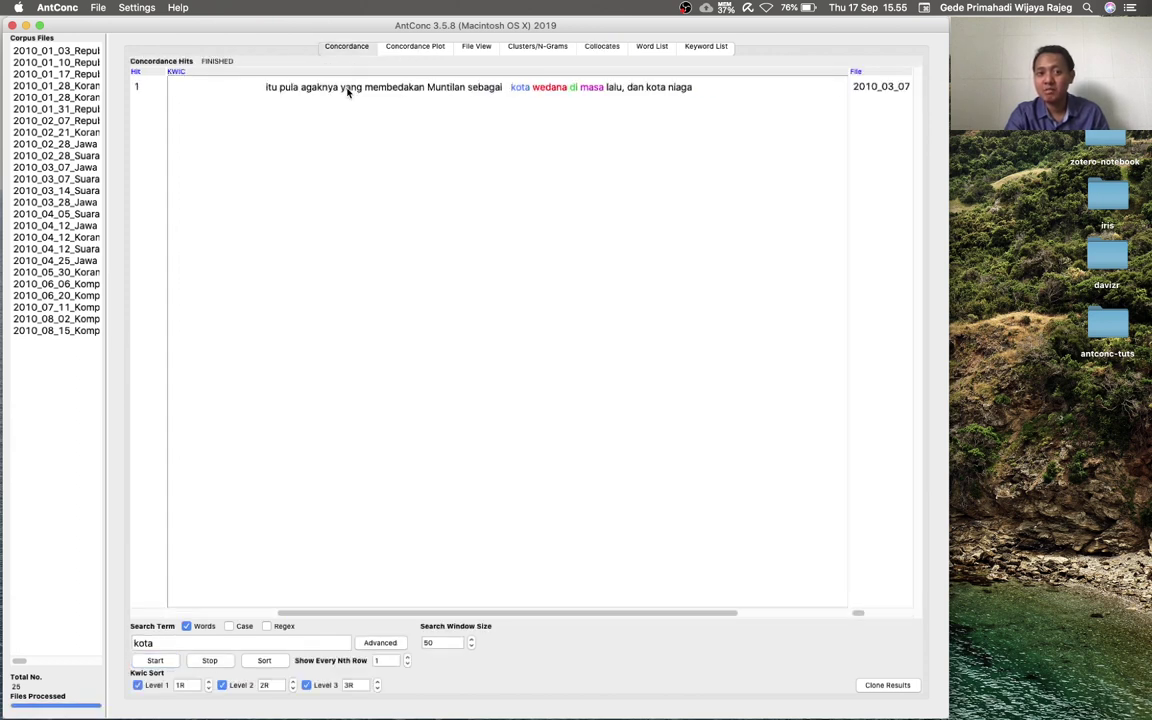
pyautogui.click(520, 87)
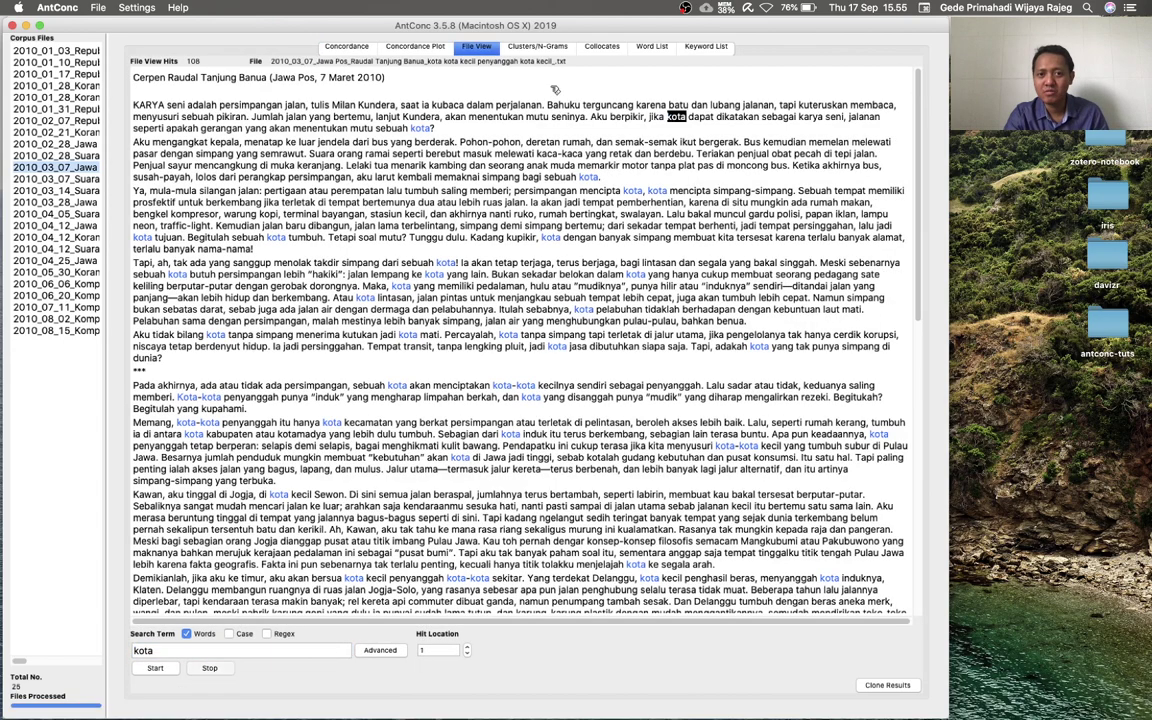
pyautogui.click(325, 46)
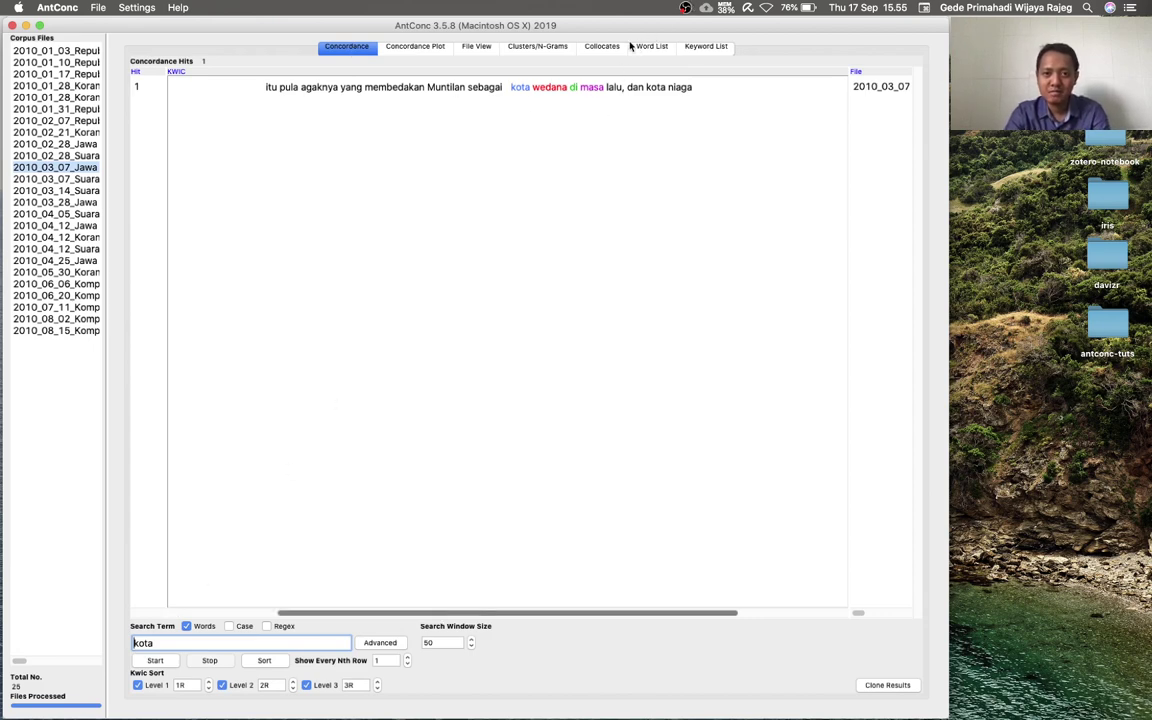
pyautogui.click(598, 46)
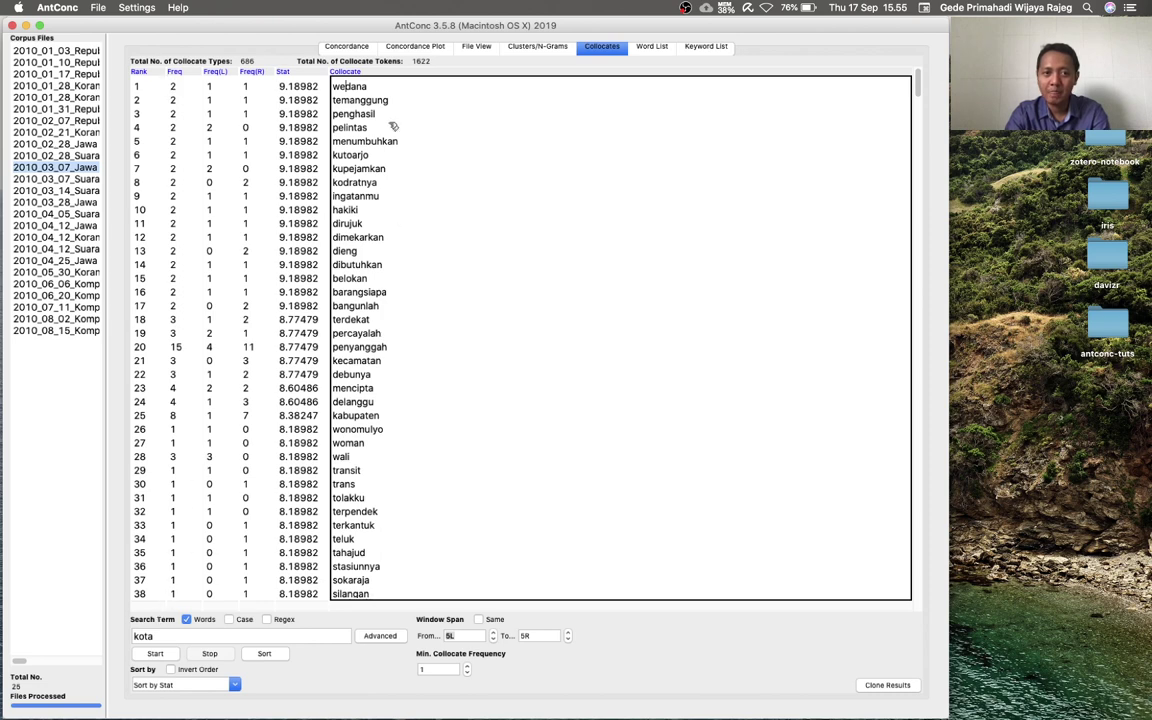
pyautogui.click(366, 48)
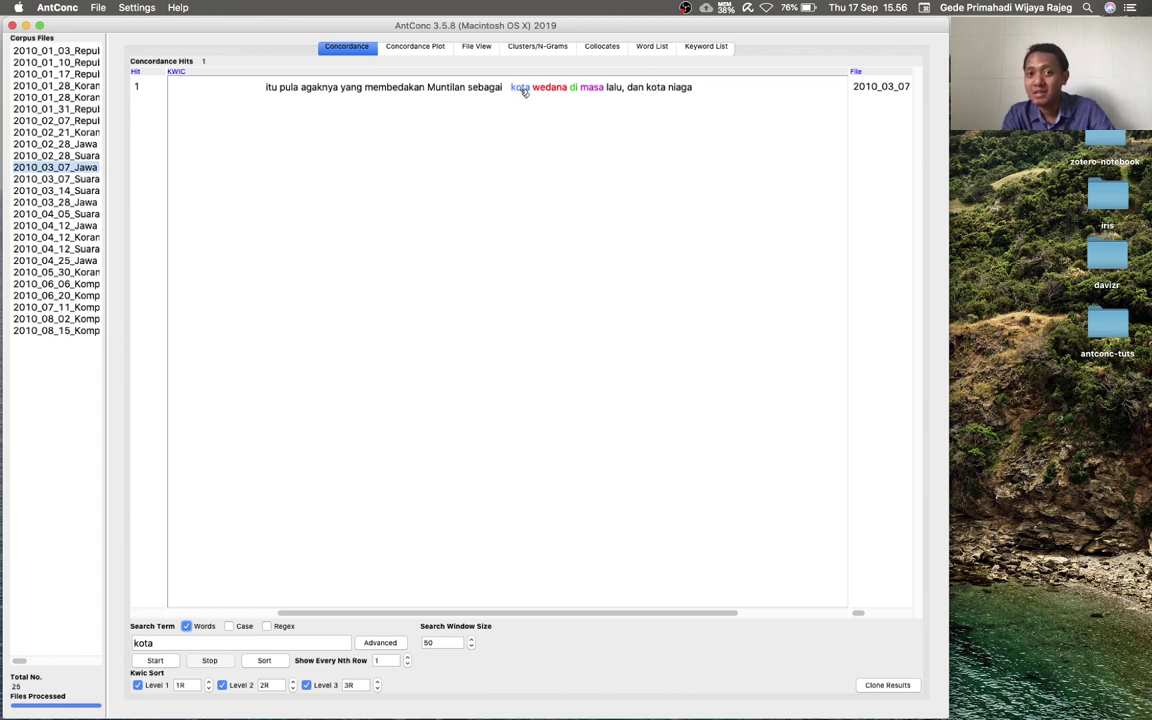
pyautogui.click(602, 46)
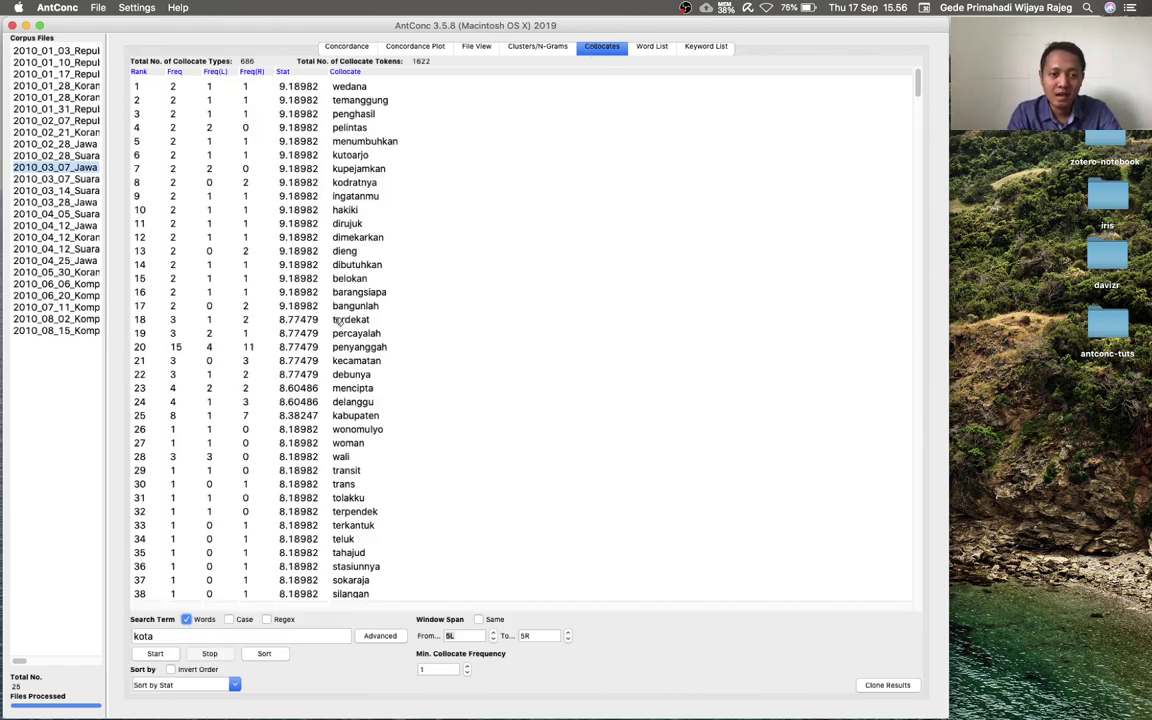
# Set the same window span of 2R to 2R and a minimum collocate frequency of 3, and regenerate the collocates of kota
pyautogui.click(493, 634)
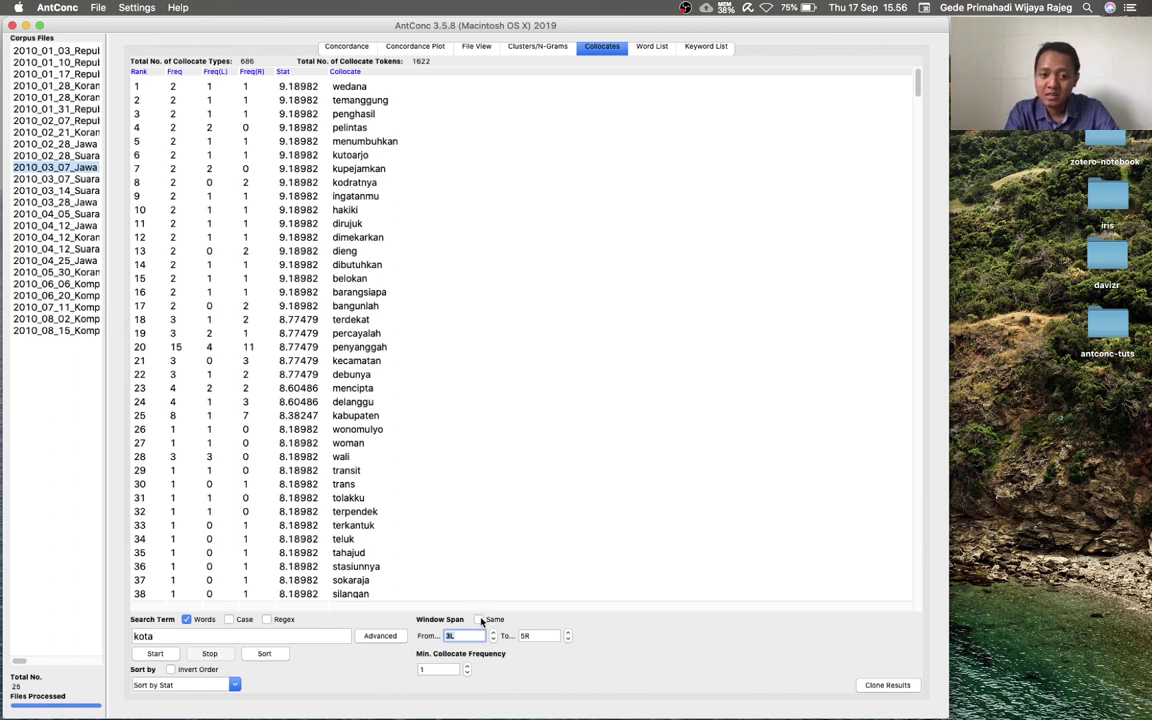
pyautogui.click(479, 620)
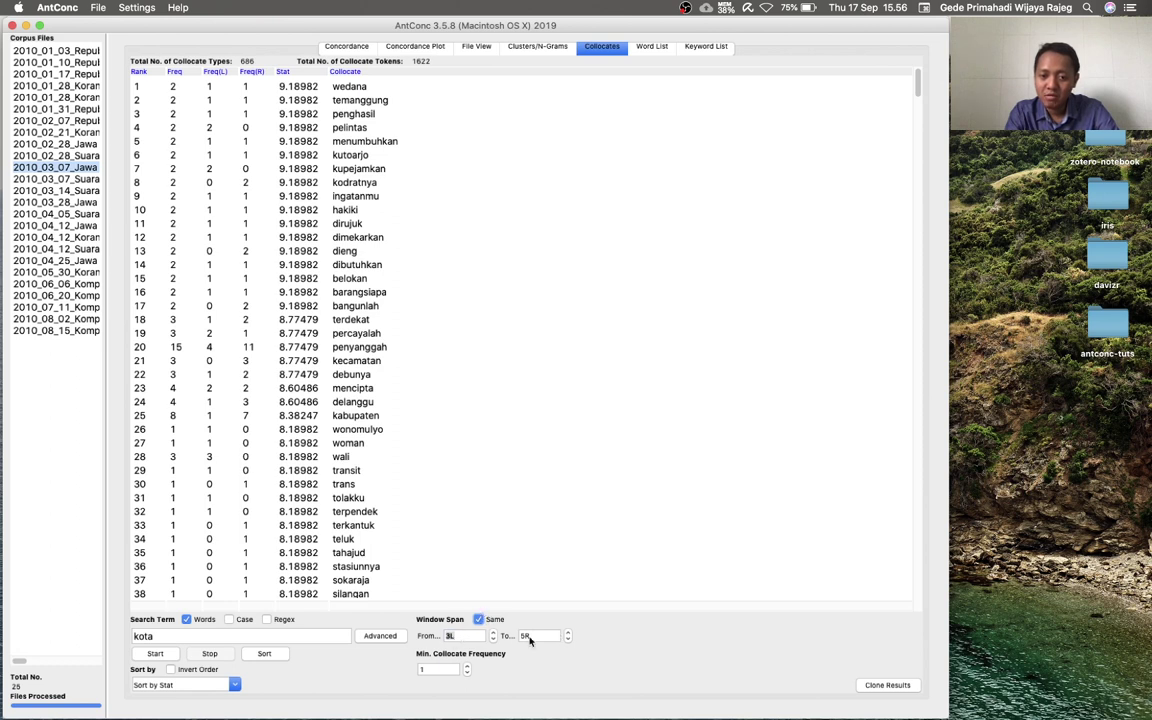
pyautogui.click(567, 639)
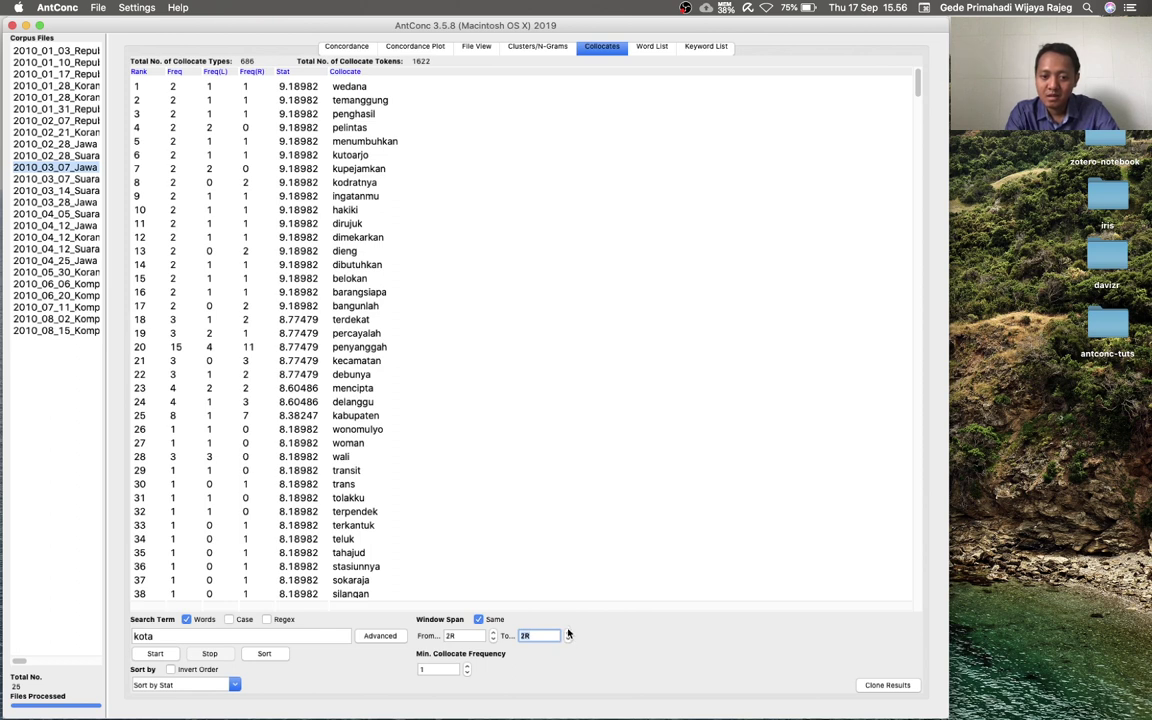
pyautogui.click(467, 667)
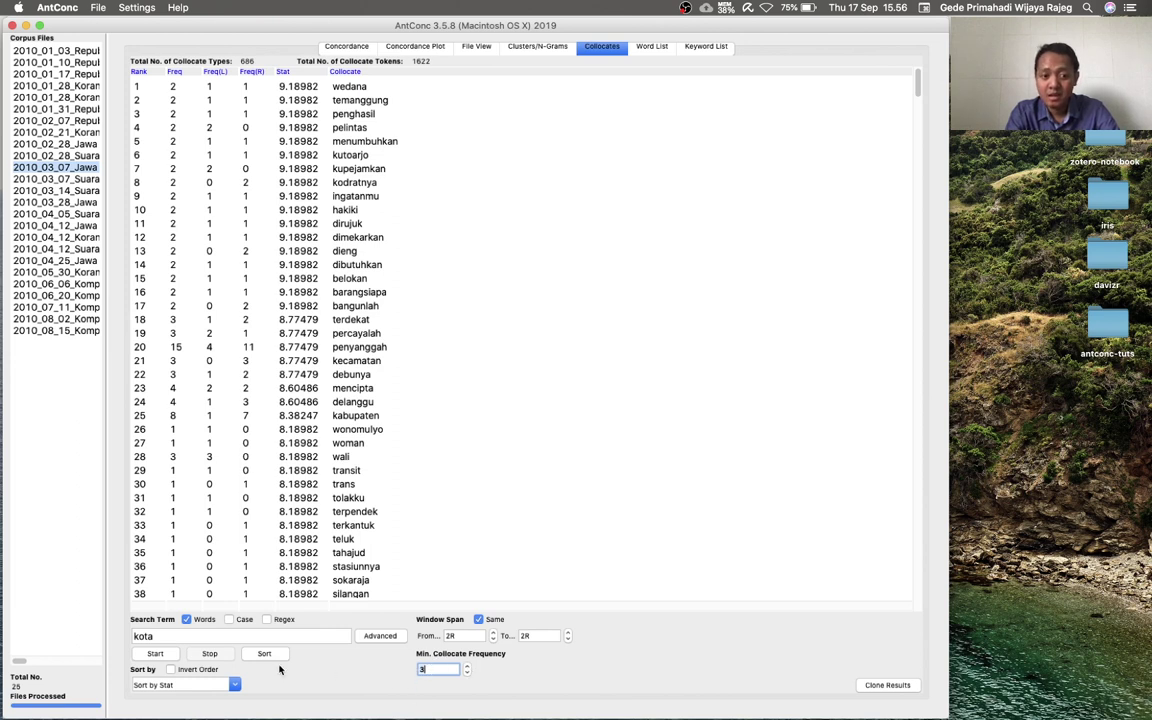
pyautogui.click(155, 654)
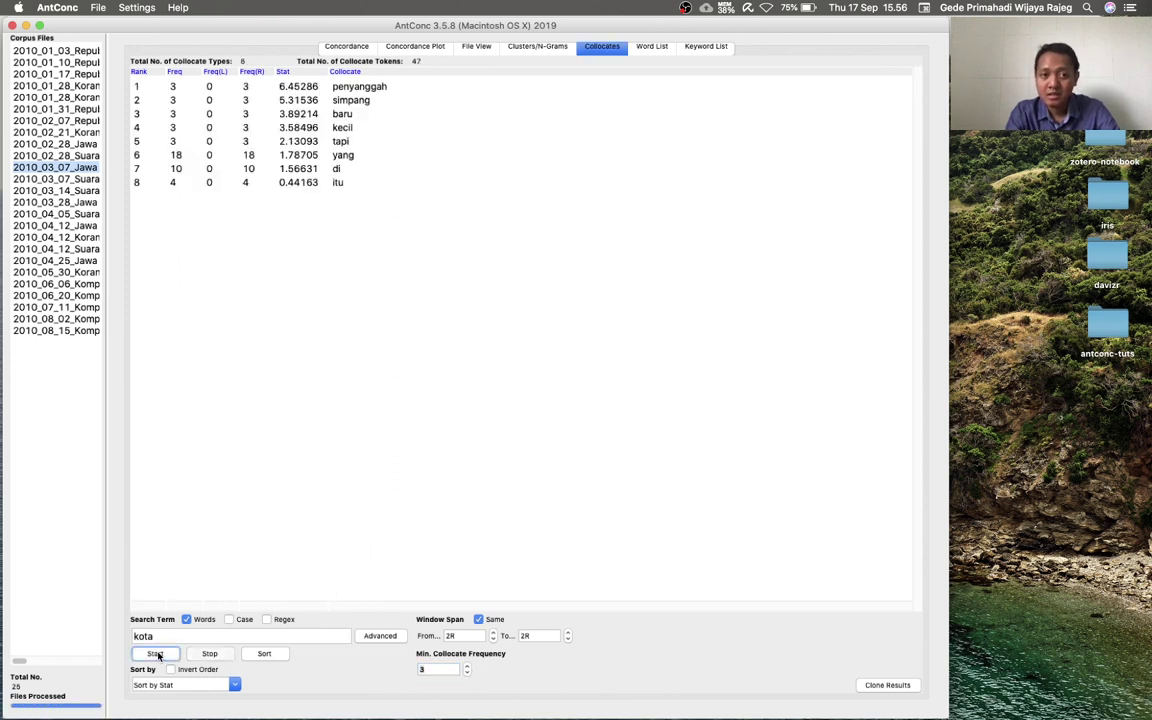
# Inspect the concordance lines for the collocates kecil, penyanggah and baru, returning to the collocates list after each
pyautogui.click(348, 128)
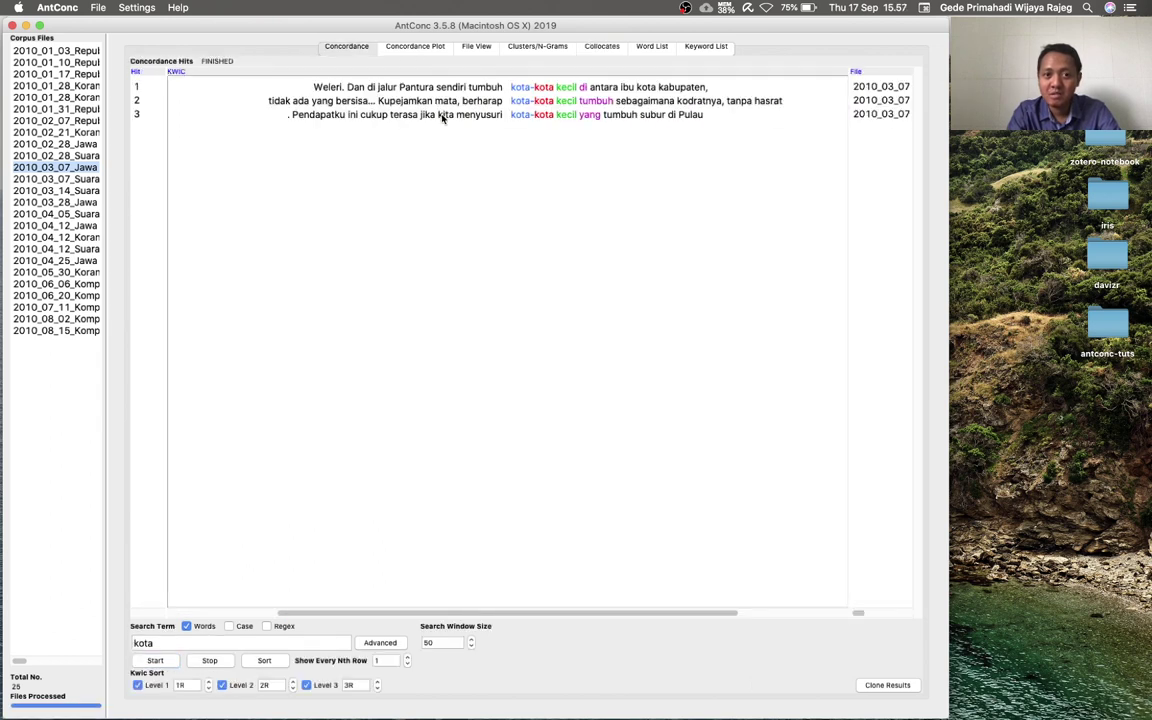
pyautogui.click(602, 46)
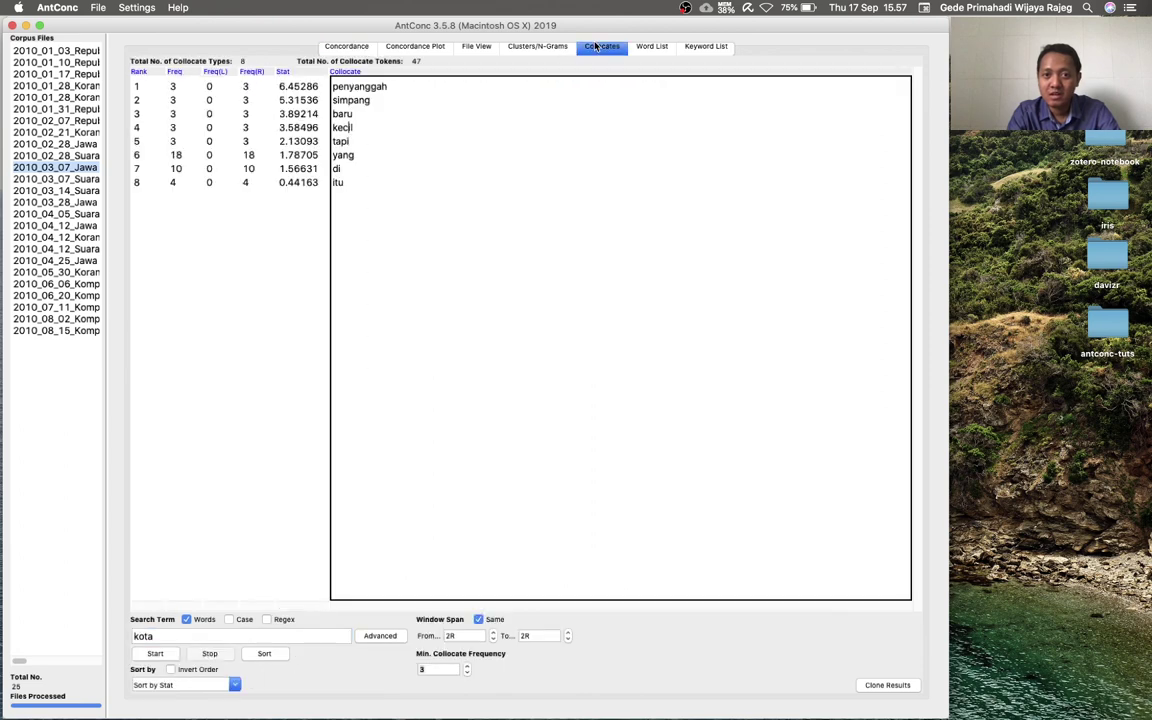
pyautogui.click(372, 89)
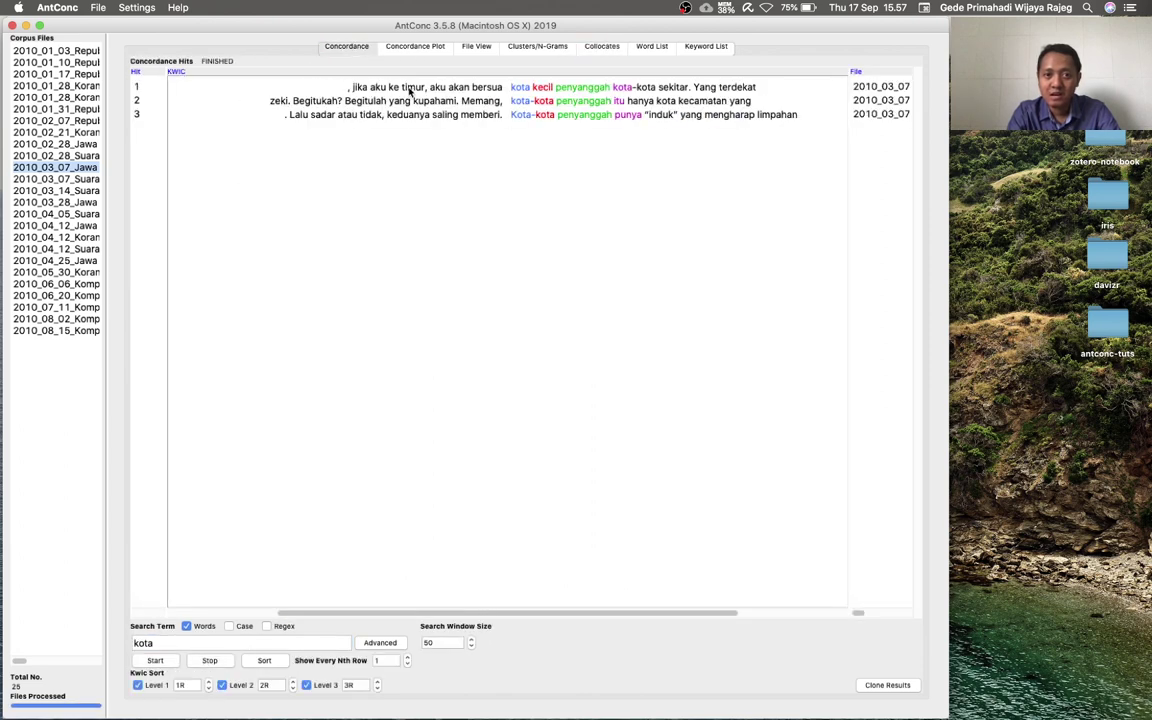
pyautogui.click(602, 46)
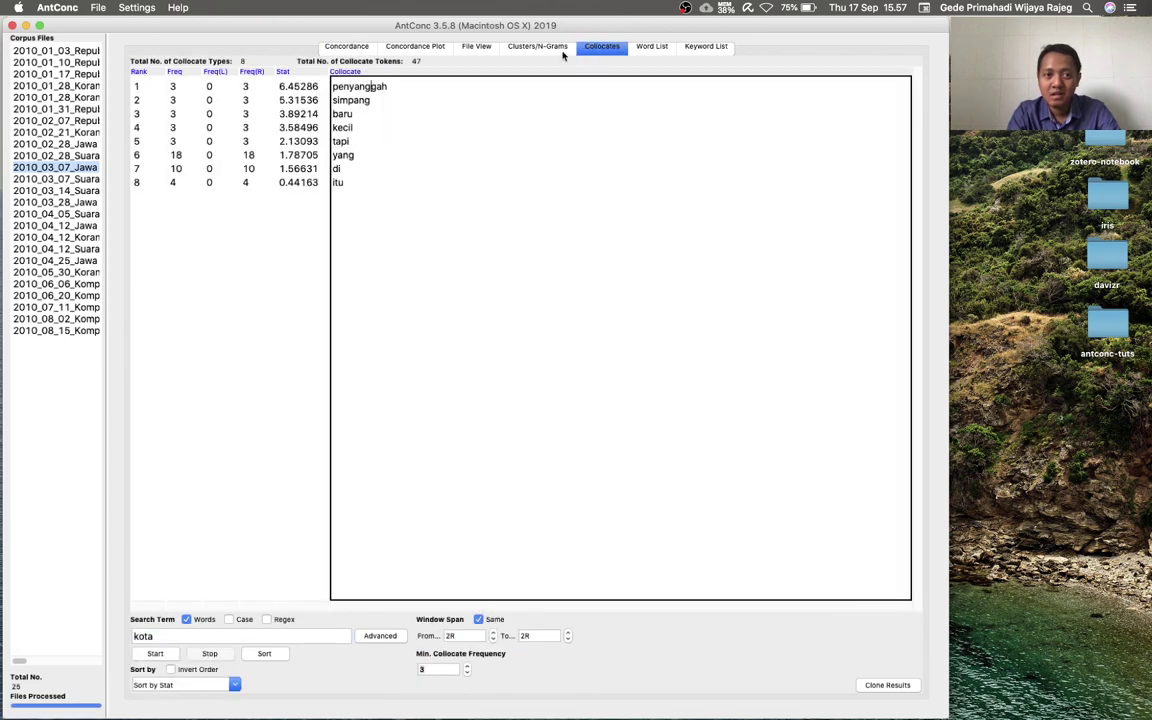
pyautogui.click(342, 114)
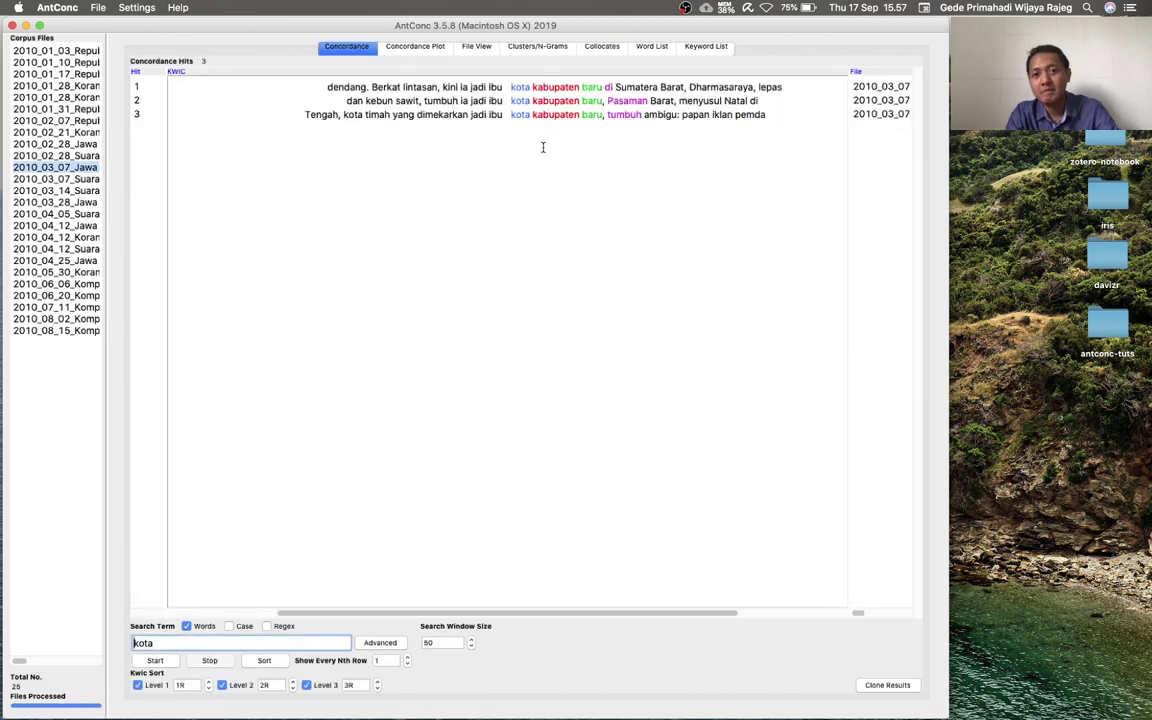
pyautogui.click(601, 47)
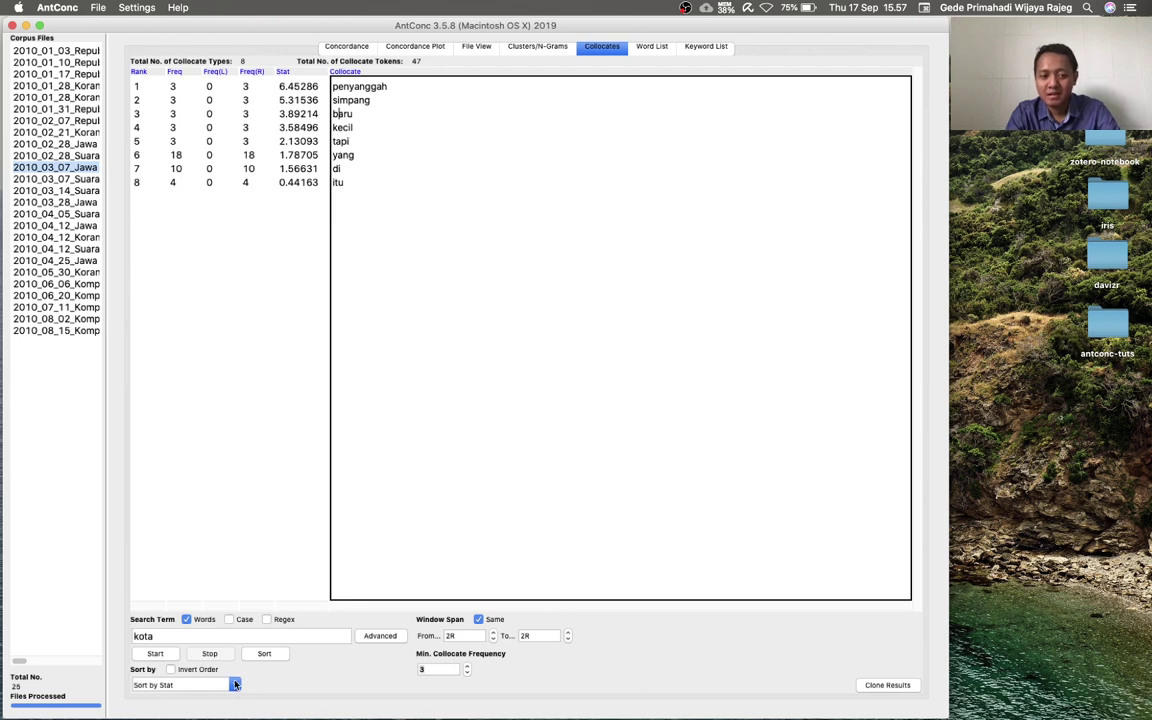
# Change the collocate measure to Log-Likelihood in the tool preferences and regenerate the collocates of kota
pyautogui.click(142, 9)
pyautogui.click(145, 37)
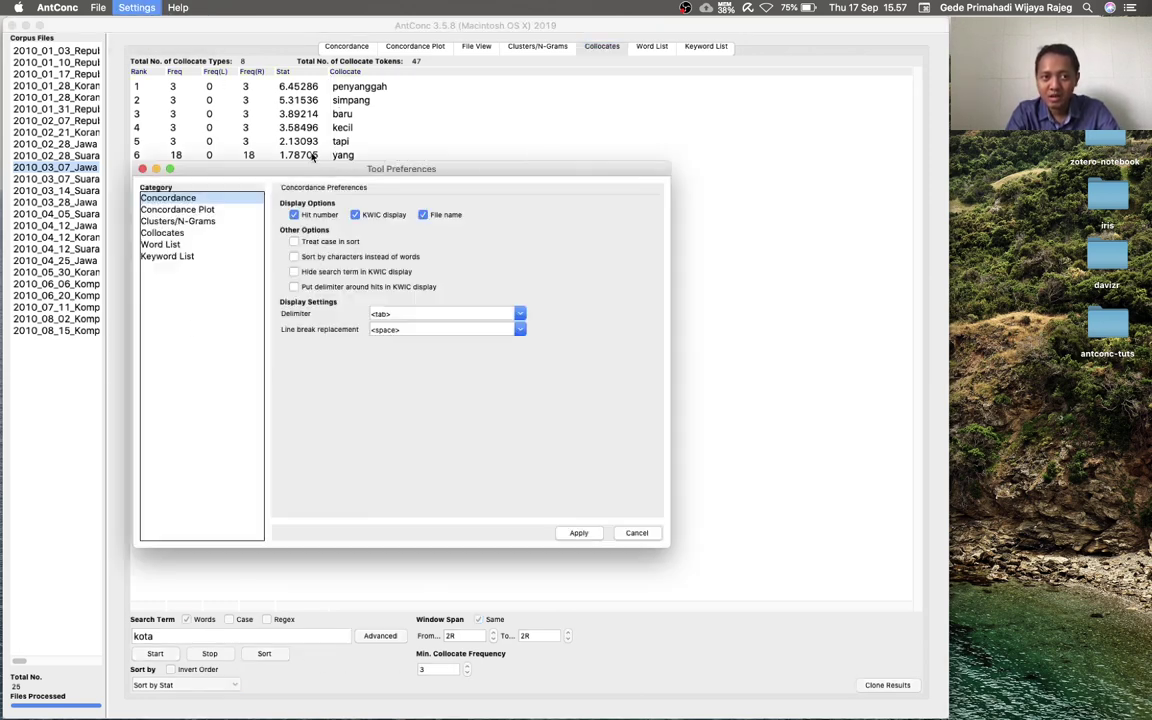
pyautogui.click(421, 336)
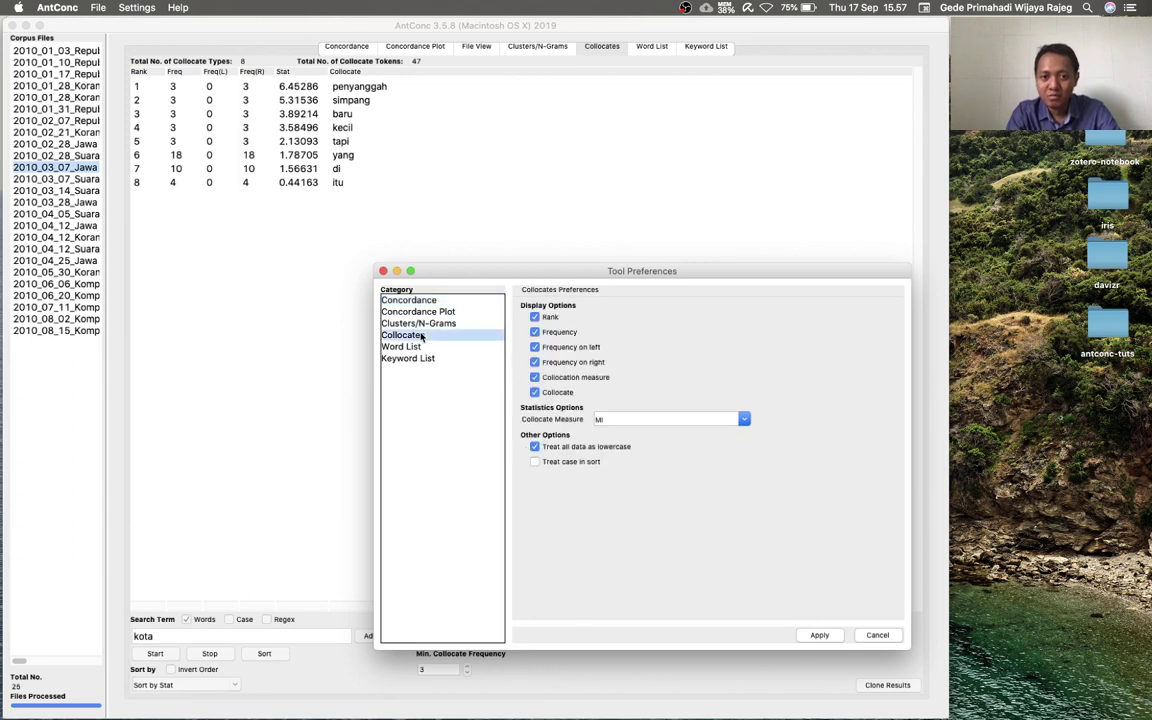
pyautogui.click(620, 420)
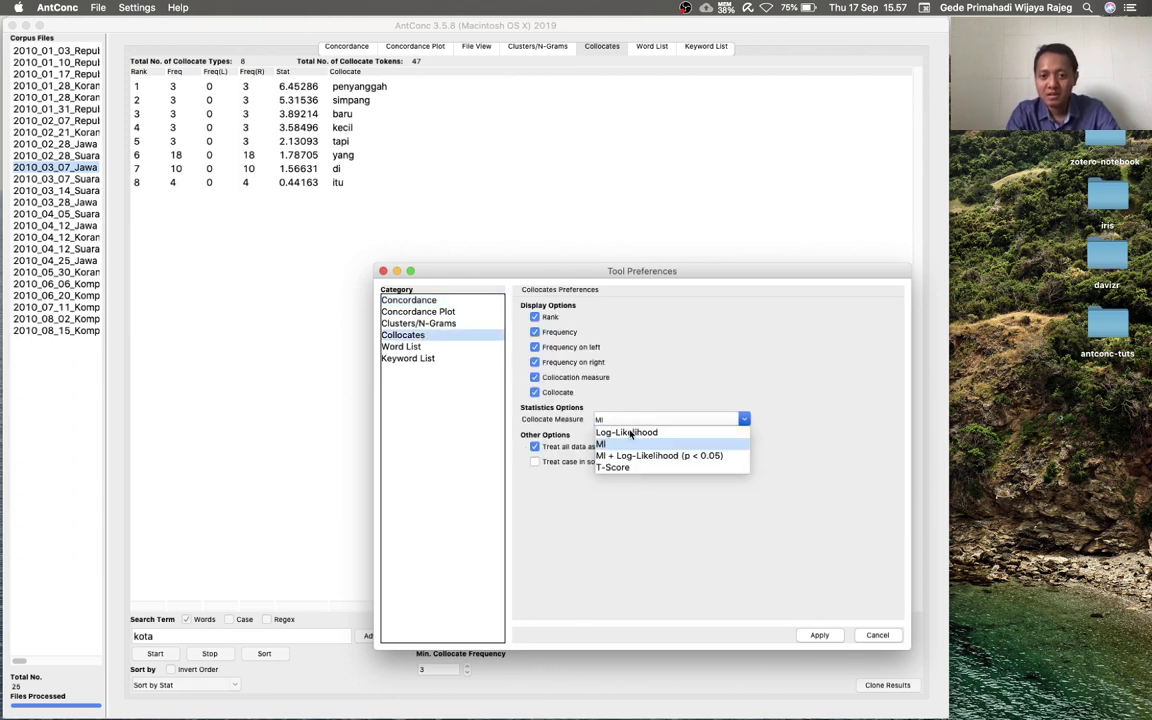
pyautogui.click(627, 432)
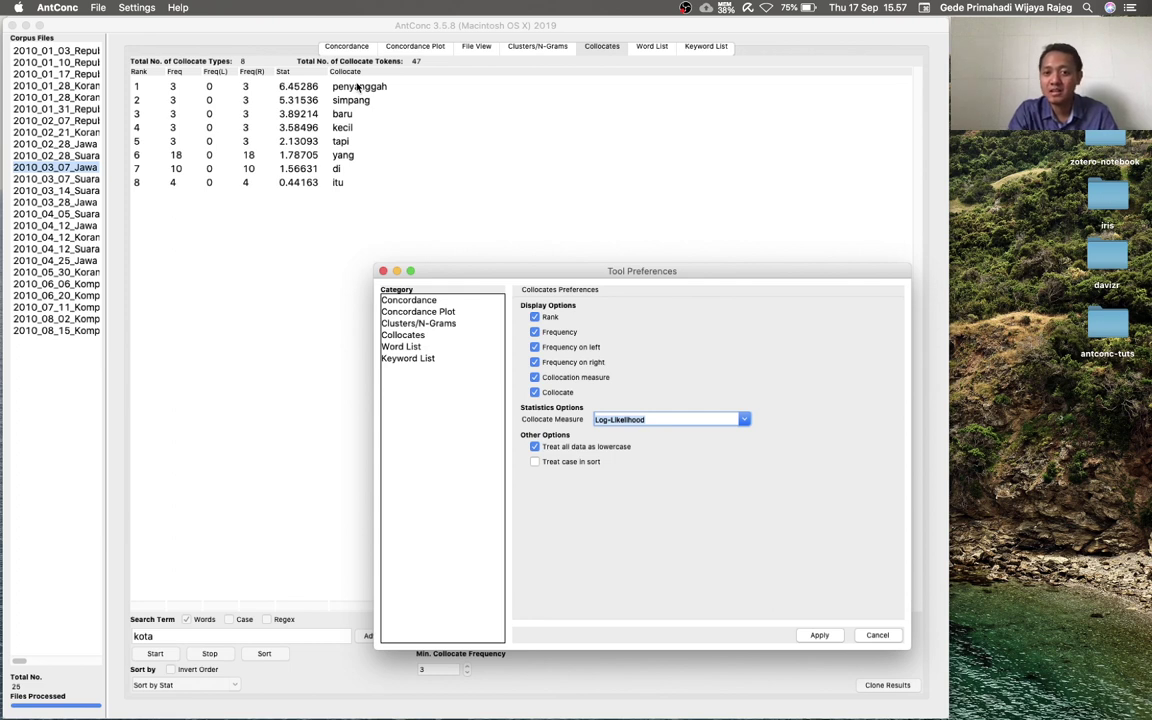
pyautogui.click(826, 636)
pyautogui.click(155, 655)
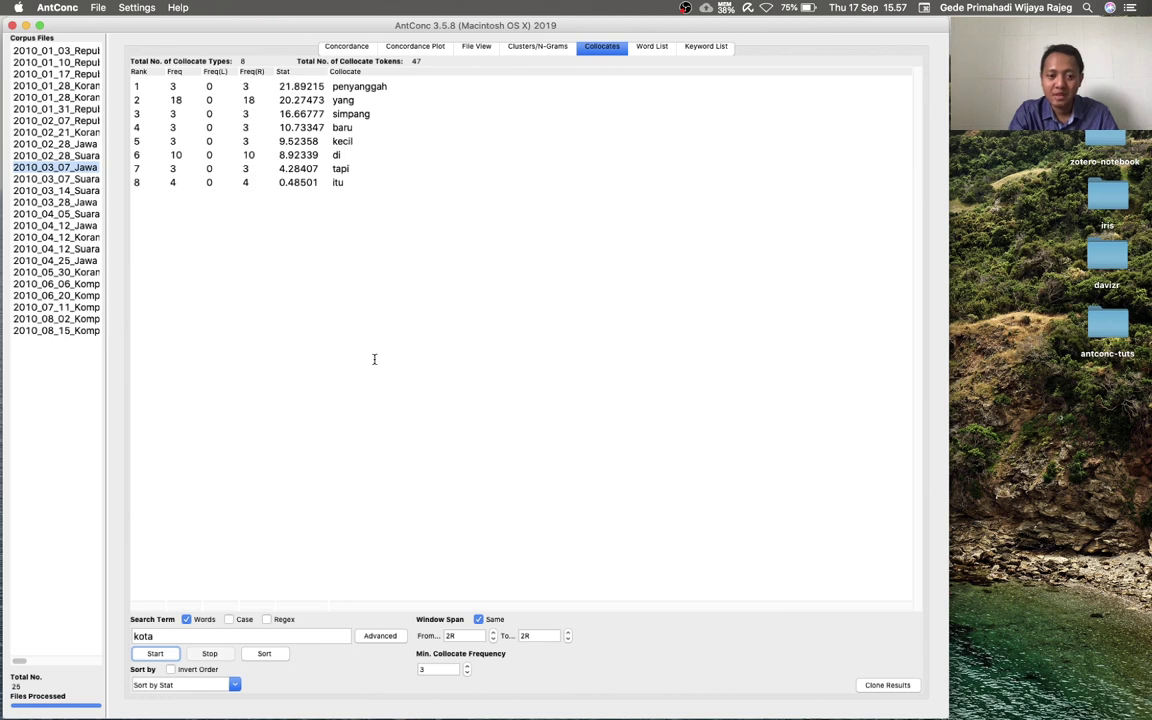
# Set the collocate measure back to MI in the tool preferences and rerun the collocates search for kota
pyautogui.click(137, 7)
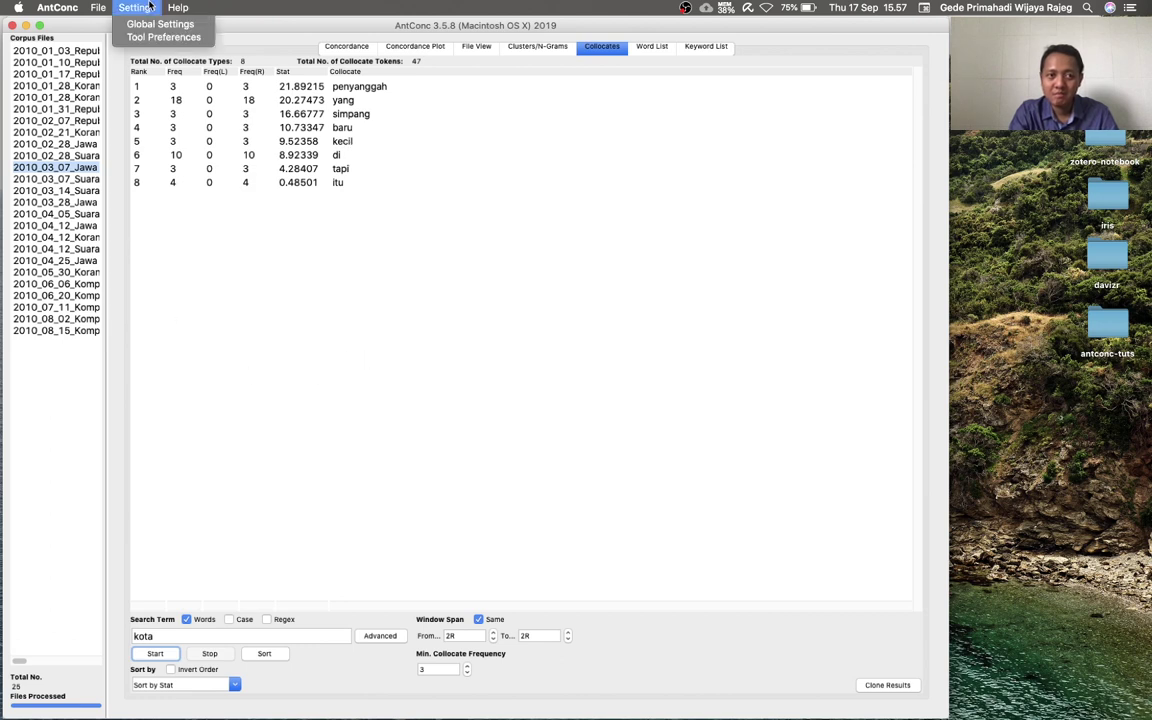
pyautogui.click(145, 35)
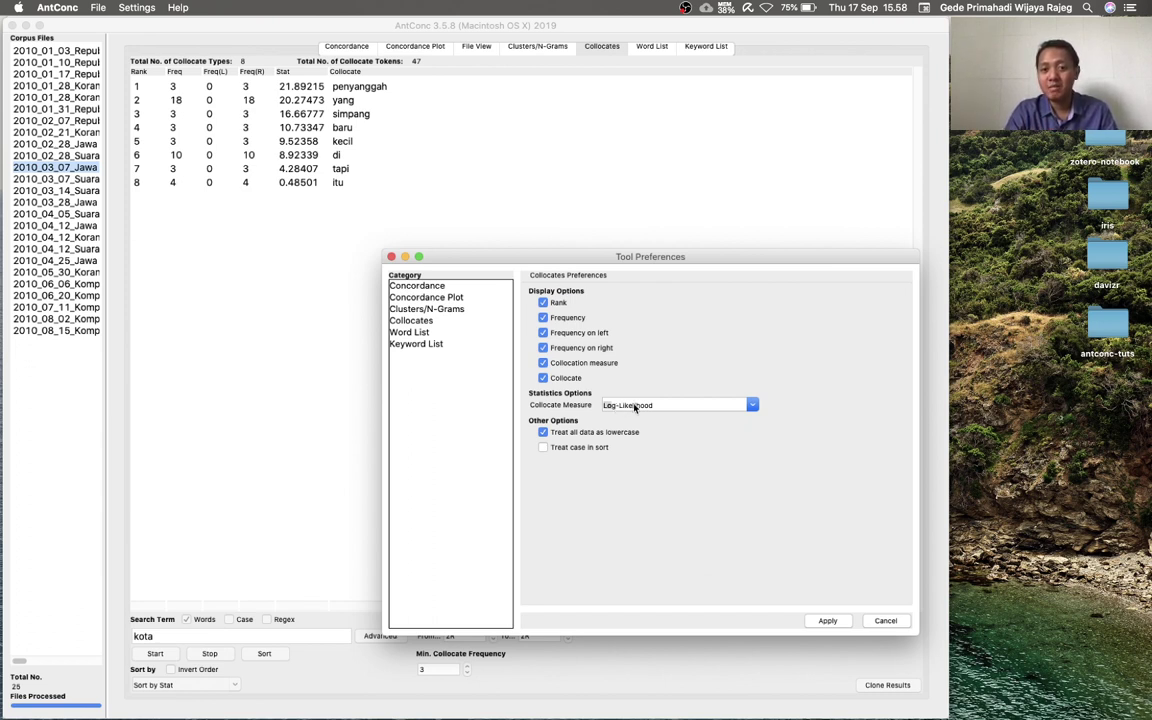
pyautogui.click(748, 405)
pyautogui.click(599, 432)
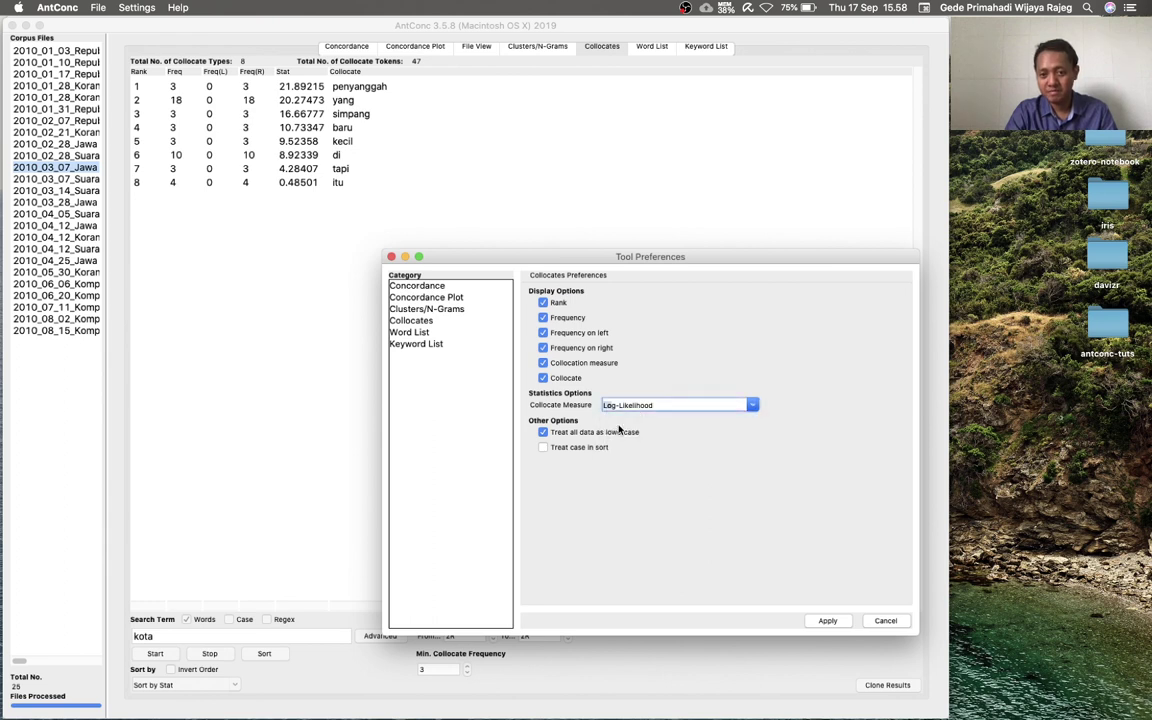
pyautogui.click(661, 405)
pyautogui.click(620, 430)
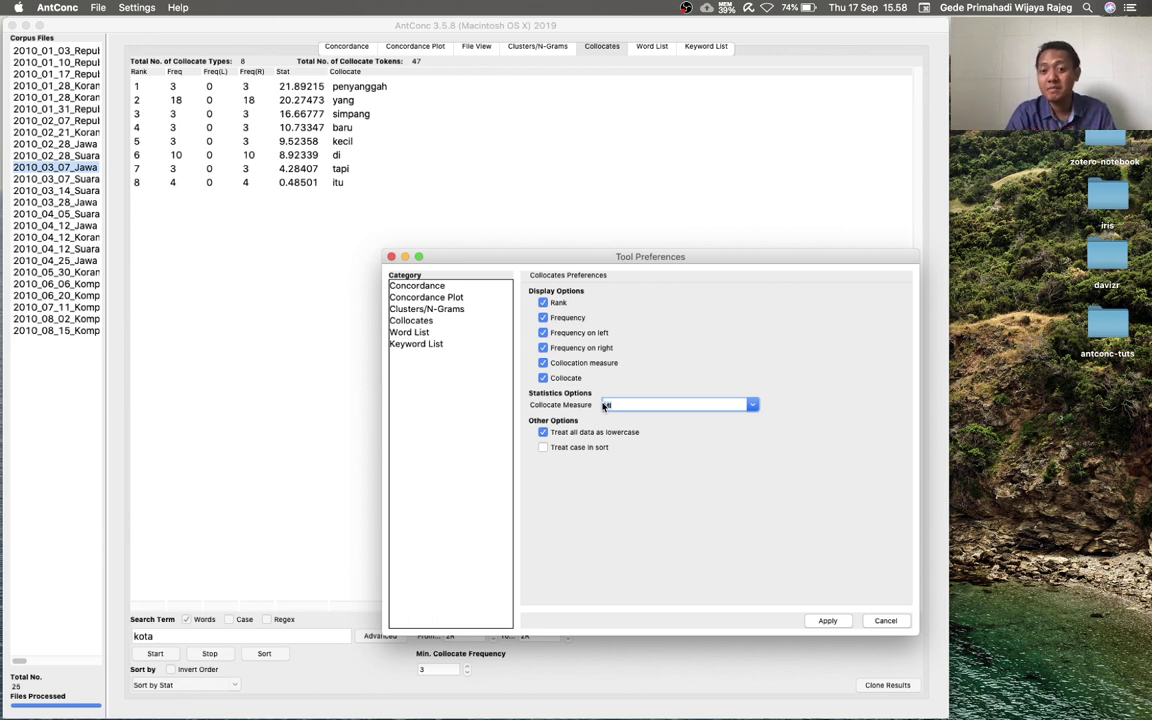
pyautogui.click(826, 620)
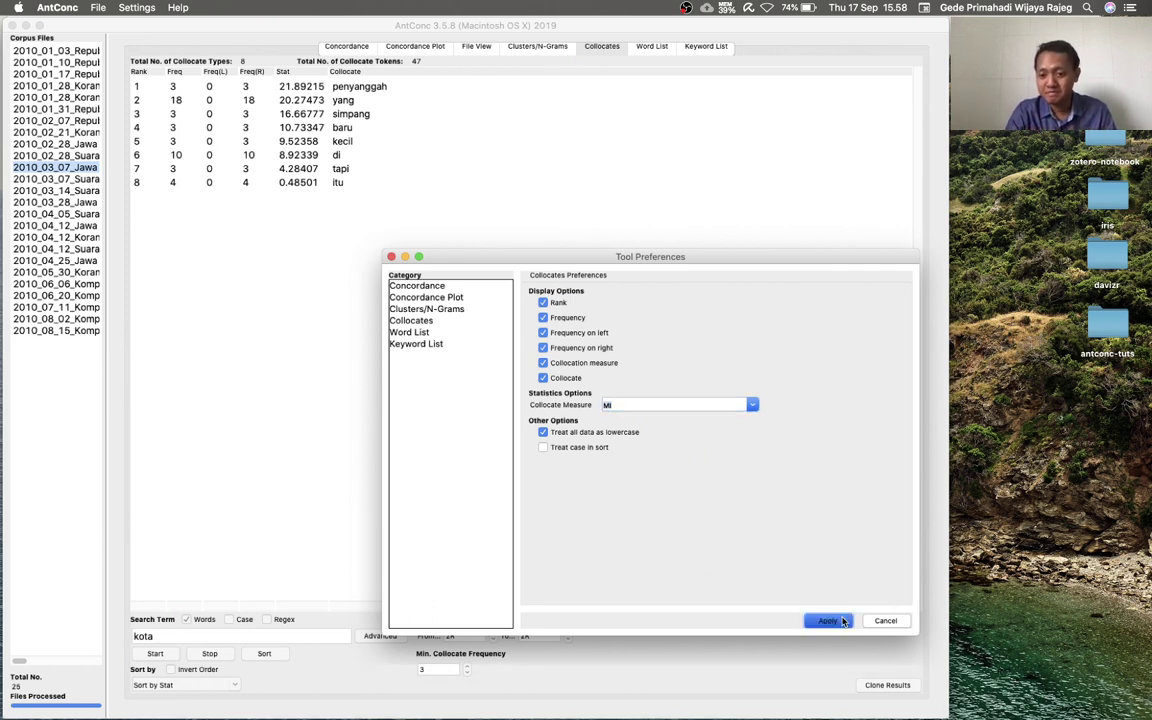
pyautogui.click(155, 653)
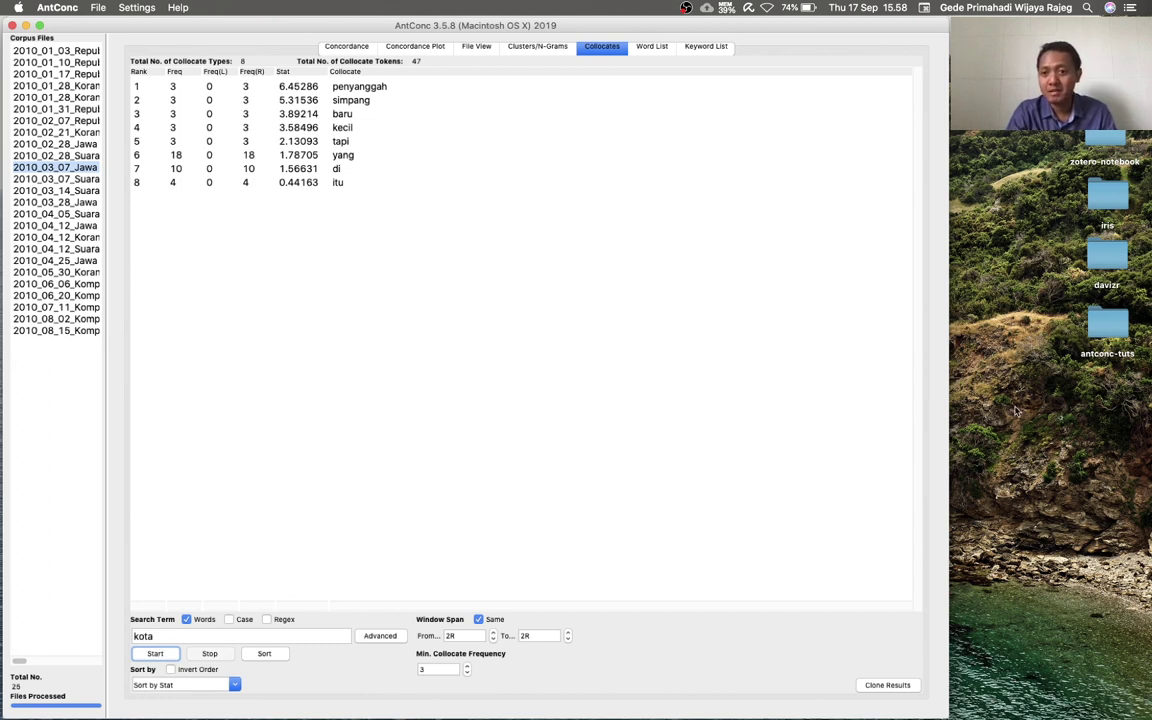
pyautogui.click(988, 482)
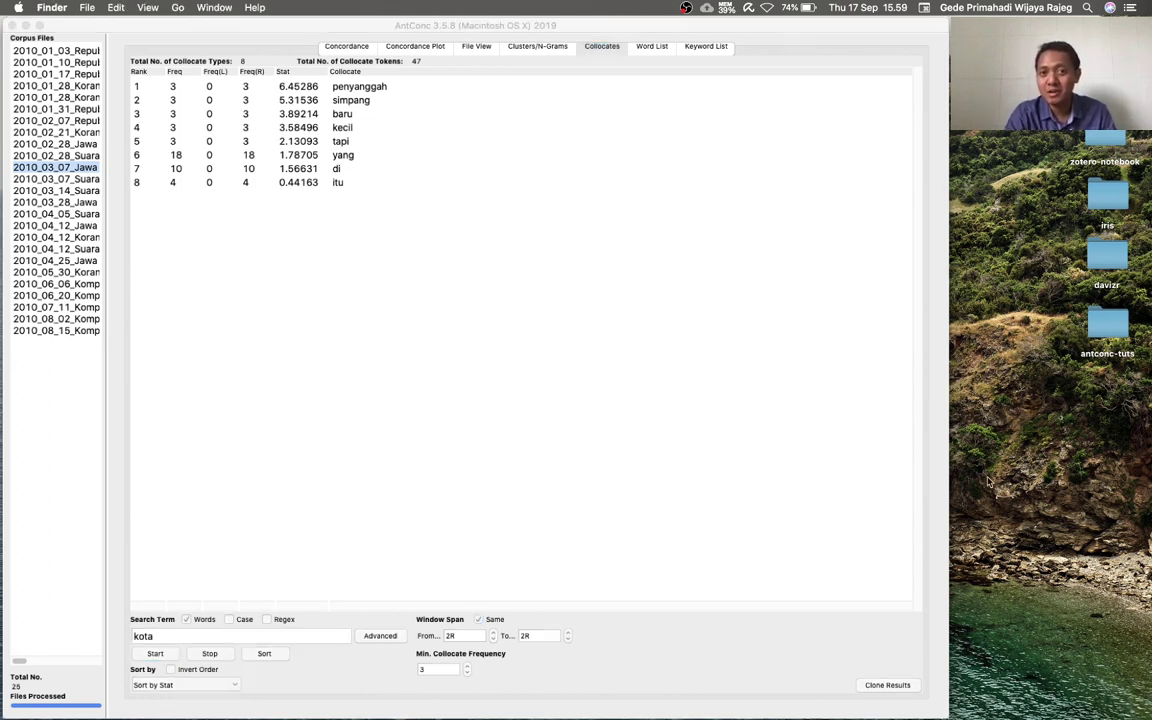